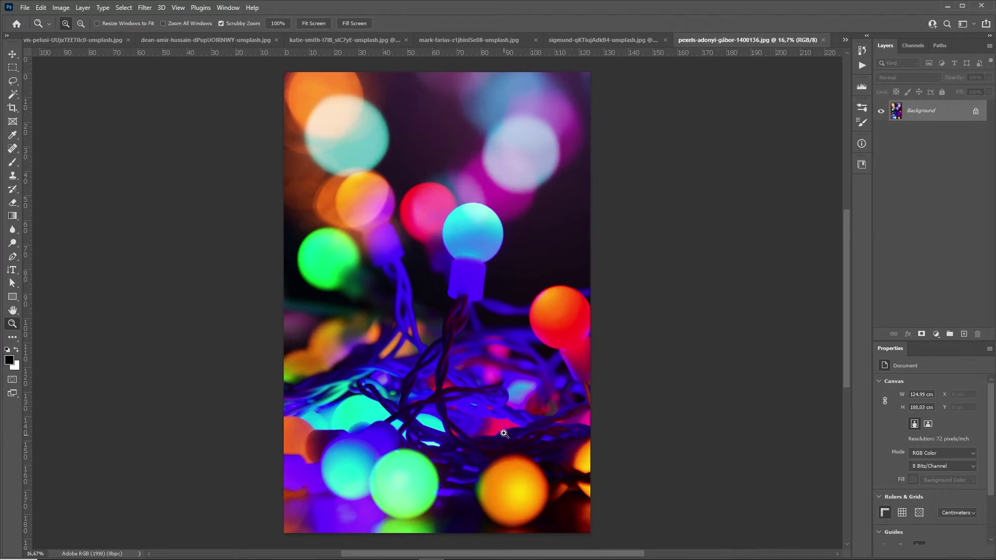
# Set up a custom proof condition simulating Coated FOGRA39
pyautogui.click(179, 8)
pyautogui.moveTo(196, 19)
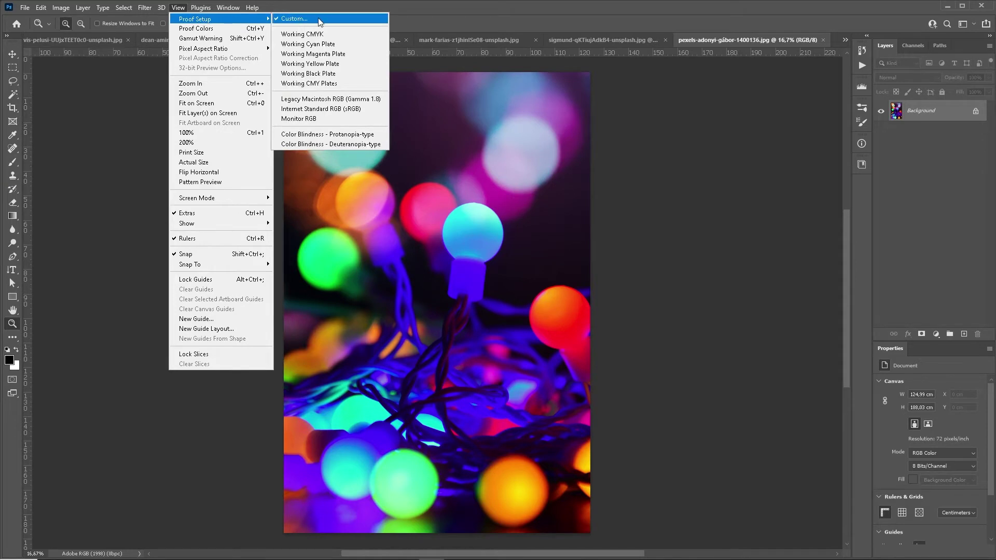
pyautogui.click(319, 18)
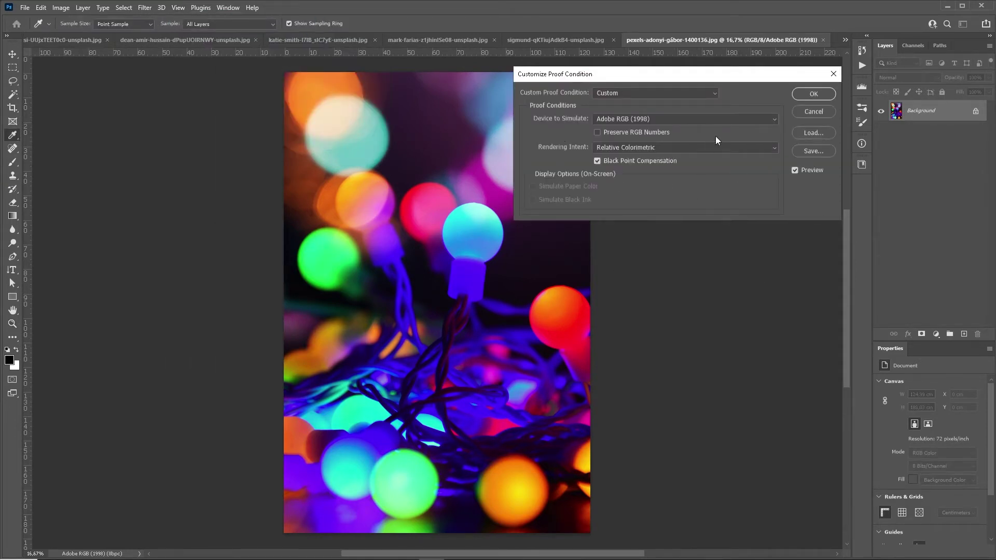
pyautogui.moveTo(710, 78)
pyautogui.mouseDown()
pyautogui.moveTo(714, 161)
pyautogui.moveTo(828, 157)
pyautogui.mouseUp()
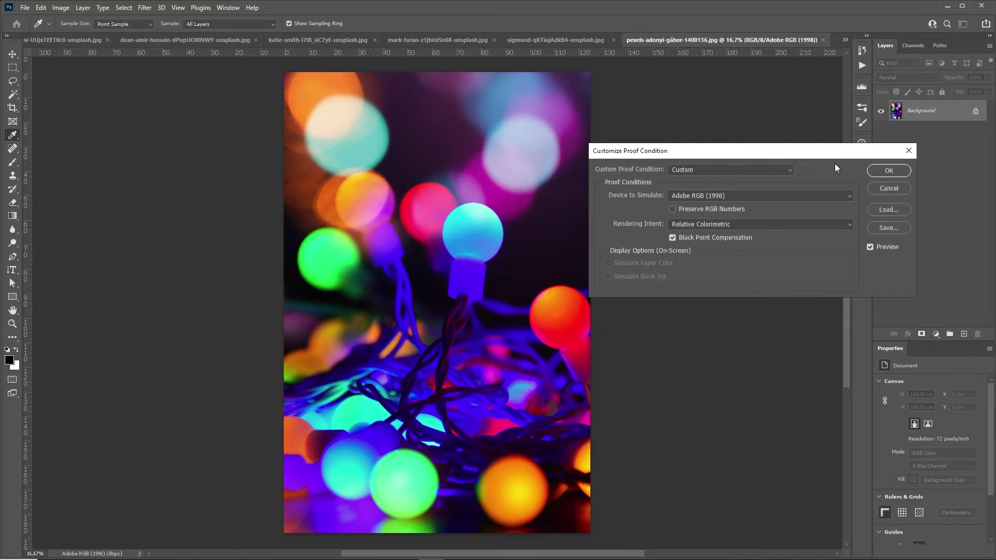
pyautogui.click(754, 197)
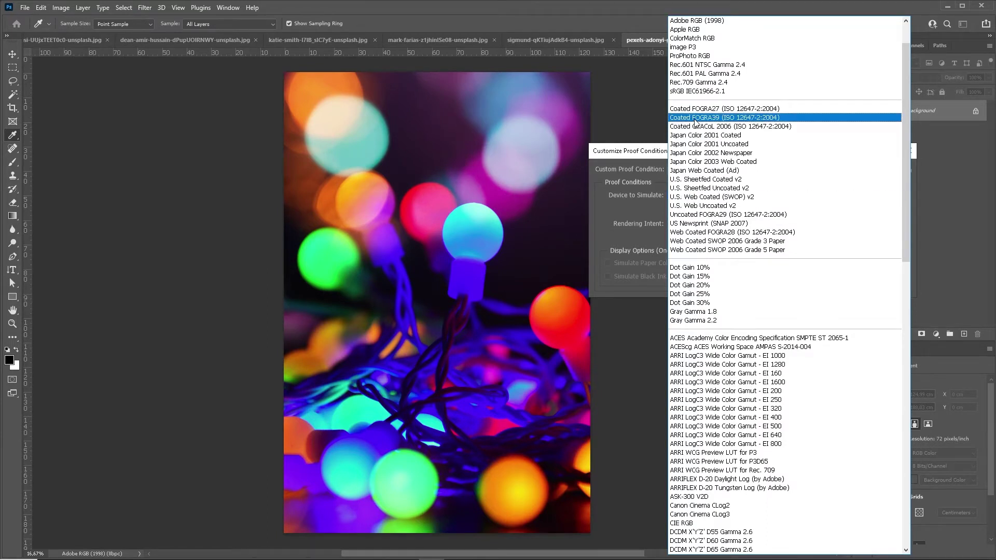
pyautogui.click(697, 119)
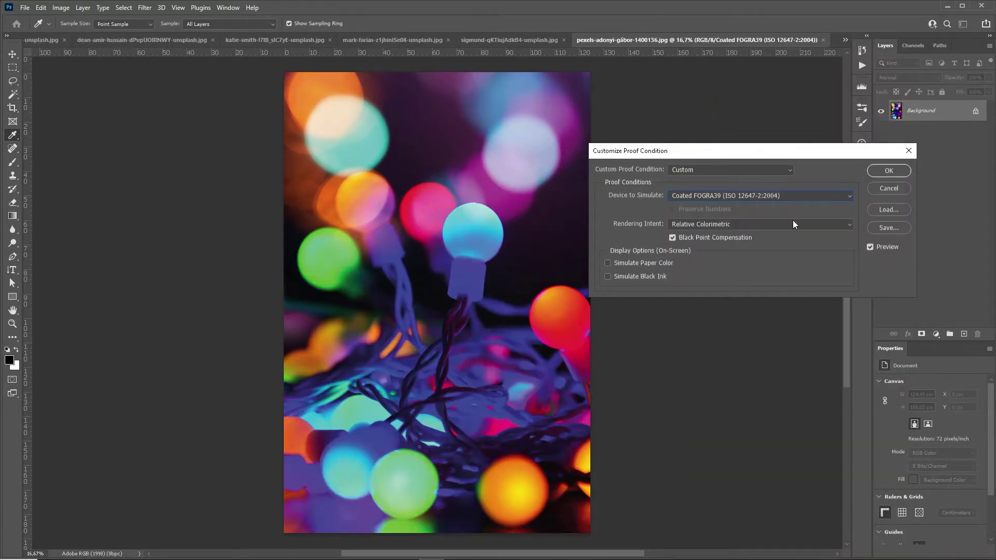
# Toggle Preview to compare the FOGRA39 proof with the originals, then simulate ASK-300 V2D
pyautogui.click(870, 247)
pyautogui.click(870, 247)
pyautogui.click(870, 247)
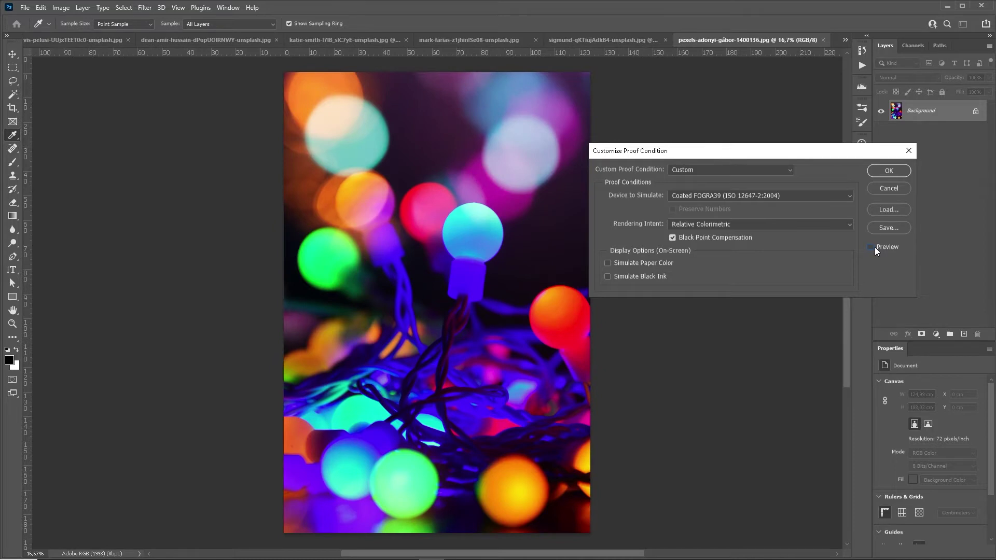
pyautogui.click(871, 247)
pyautogui.click(875, 247)
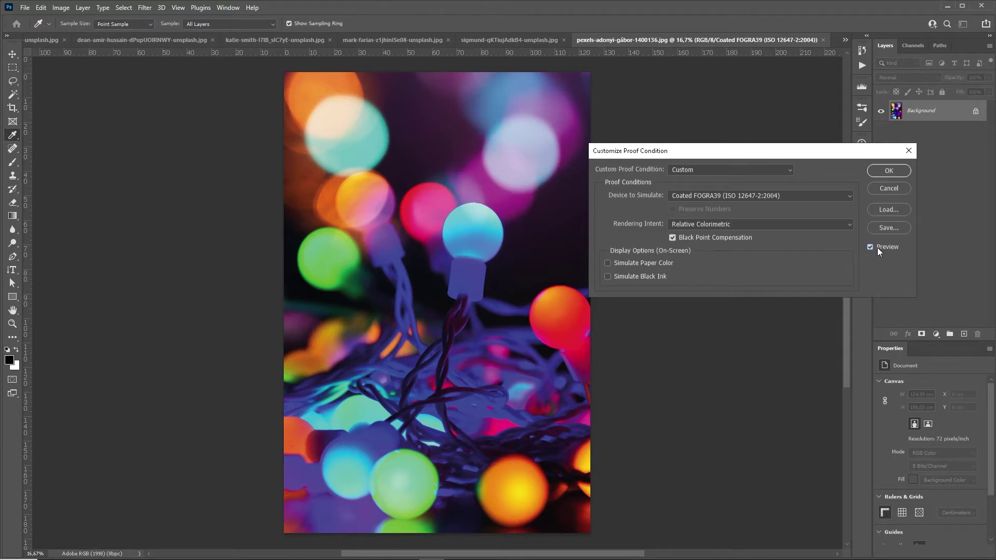
pyautogui.click(877, 248)
pyautogui.click(781, 198)
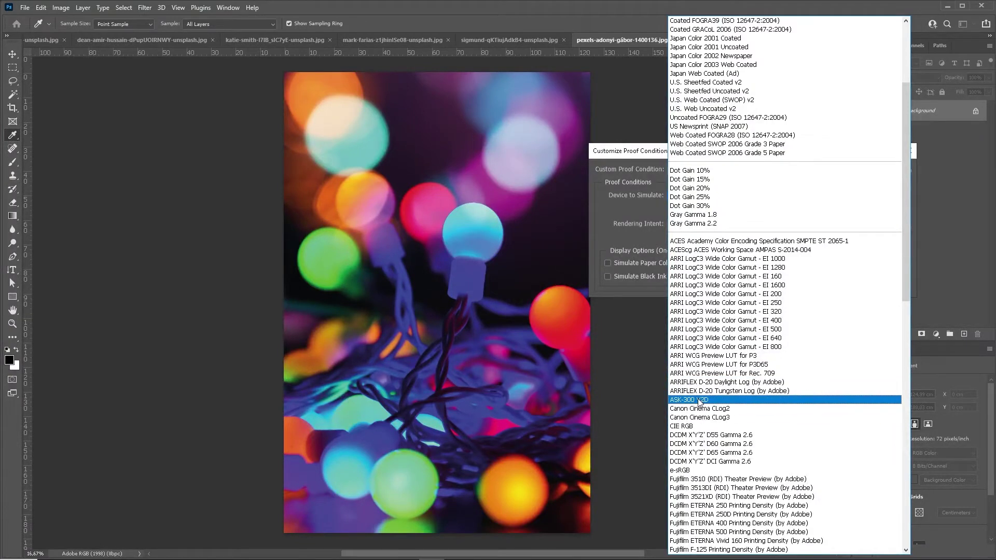
pyautogui.click(701, 400)
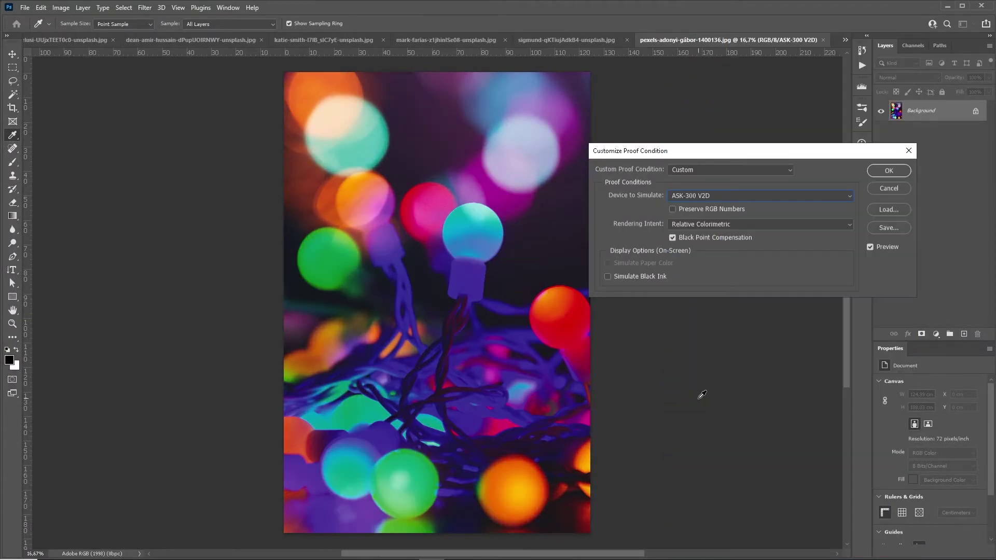
# Compare the ASK-300 V2D proof with the originals, then simulate the Epson L365 plain-paper profile
pyautogui.click(879, 247)
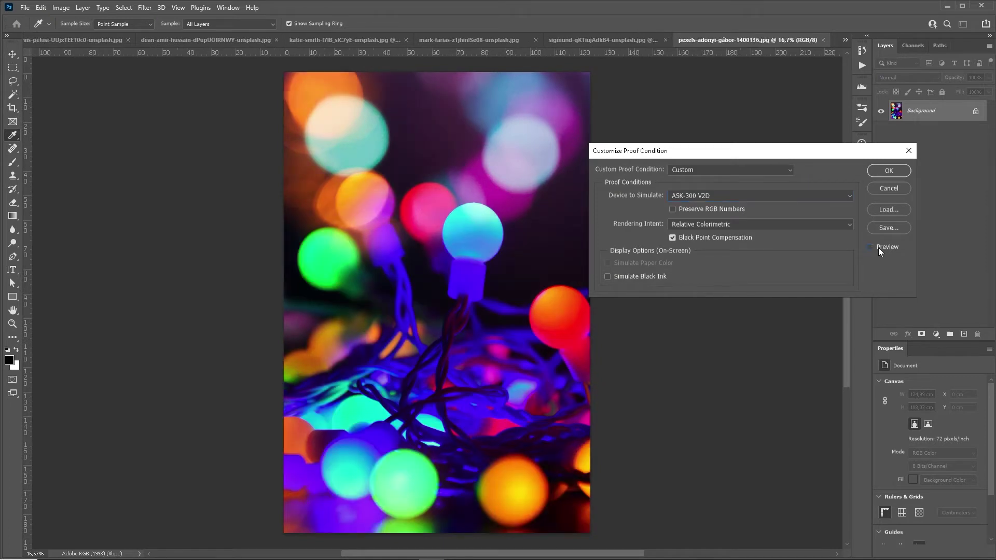
pyautogui.click(879, 247)
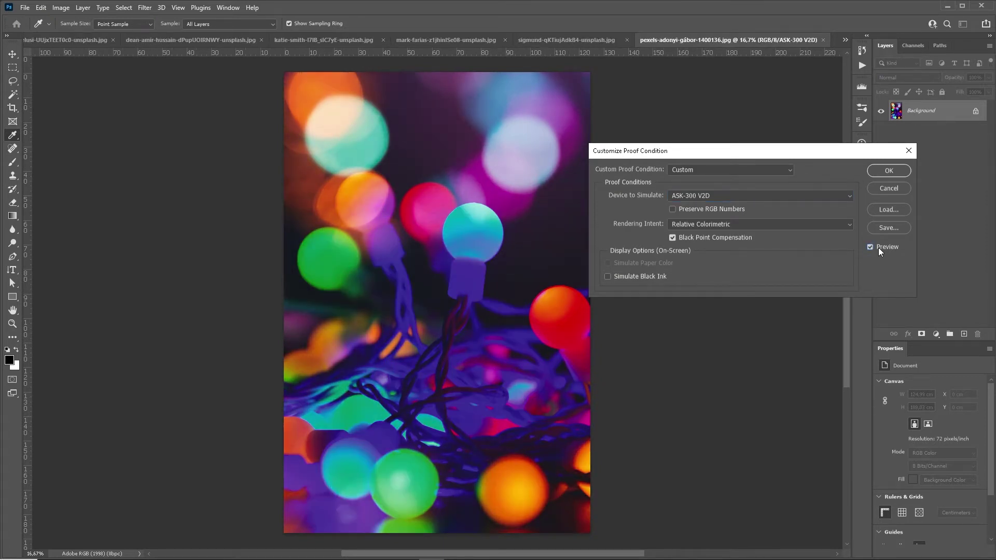
pyautogui.click(878, 247)
pyautogui.click(698, 198)
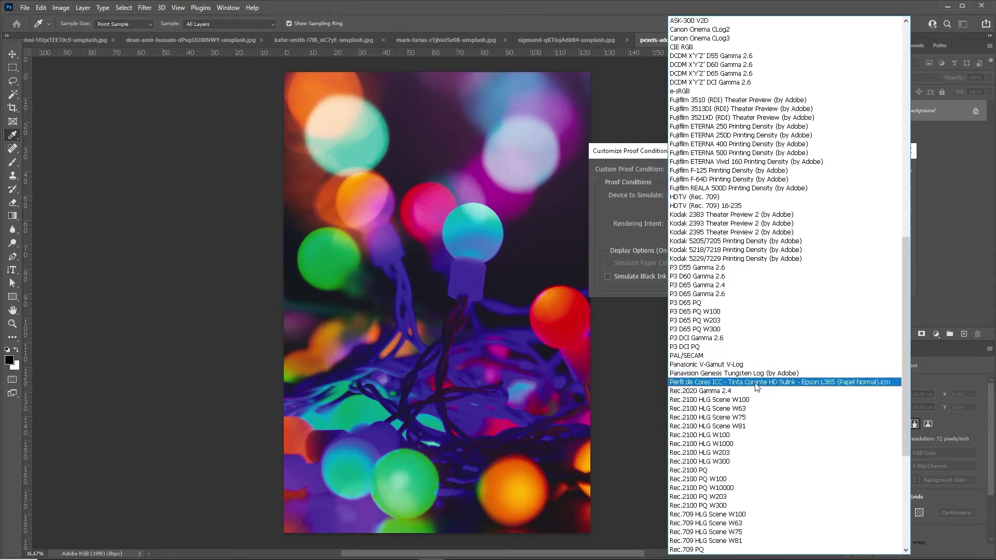
pyautogui.click(800, 384)
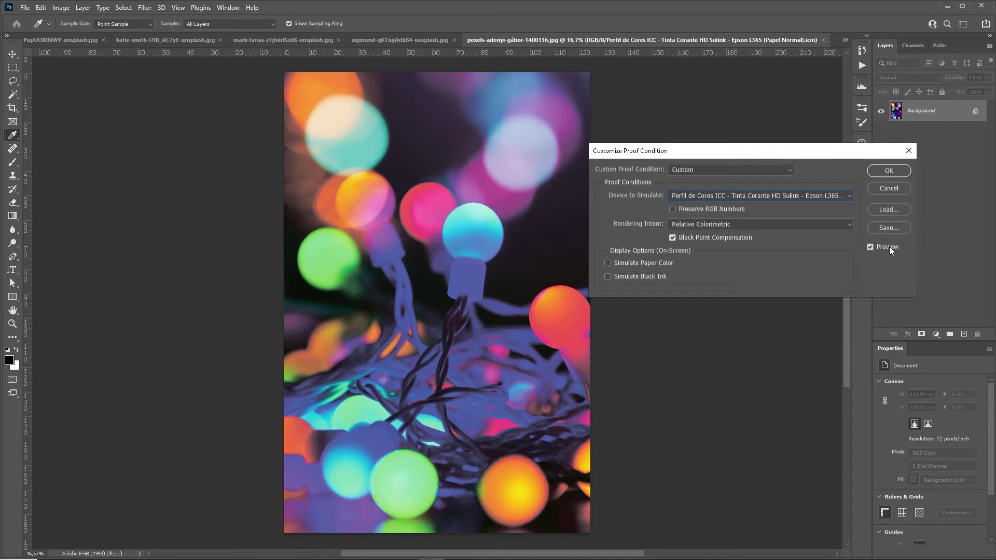
# Compare the Epson proof with the originals, then apply ASK-300 V2D as the proof condition
pyautogui.click(877, 245)
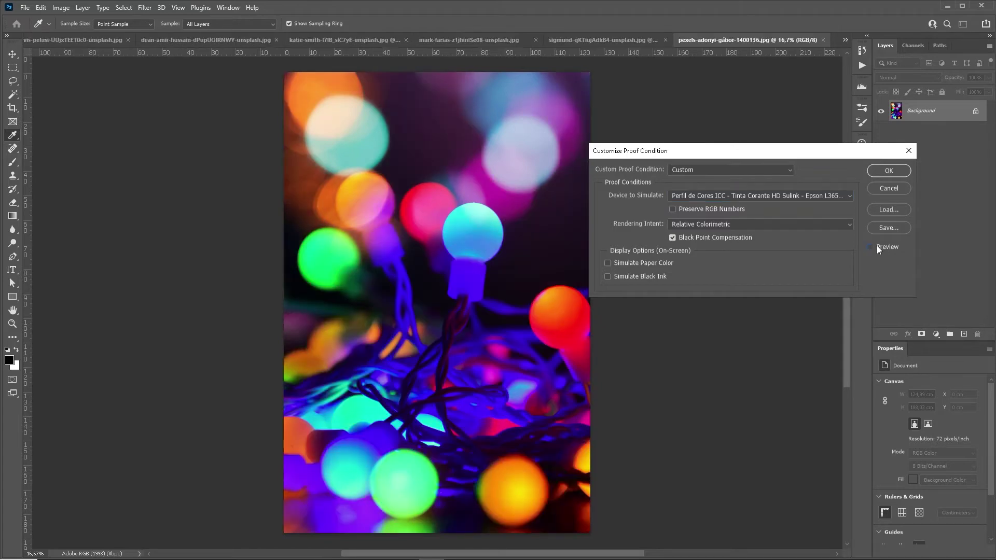
pyautogui.click(877, 248)
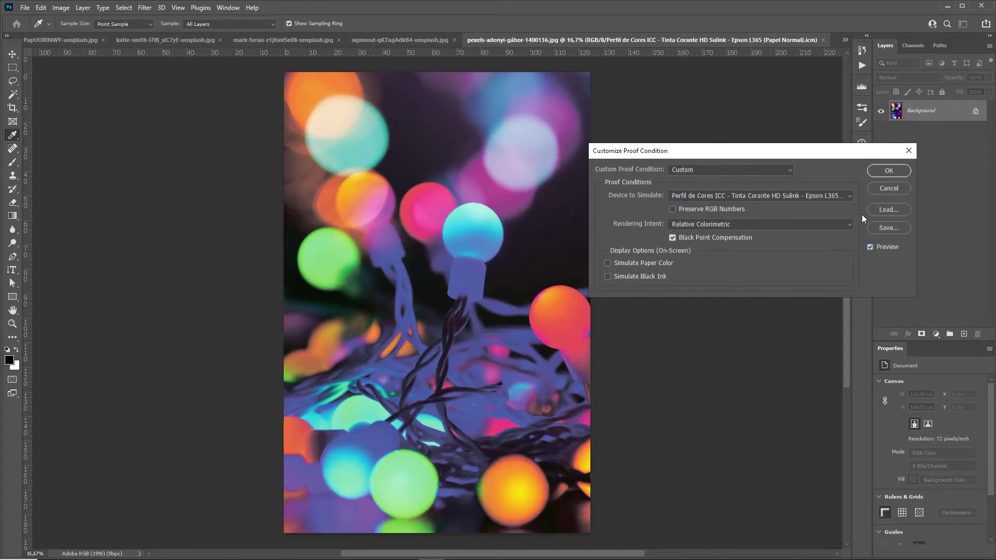
pyautogui.click(830, 195)
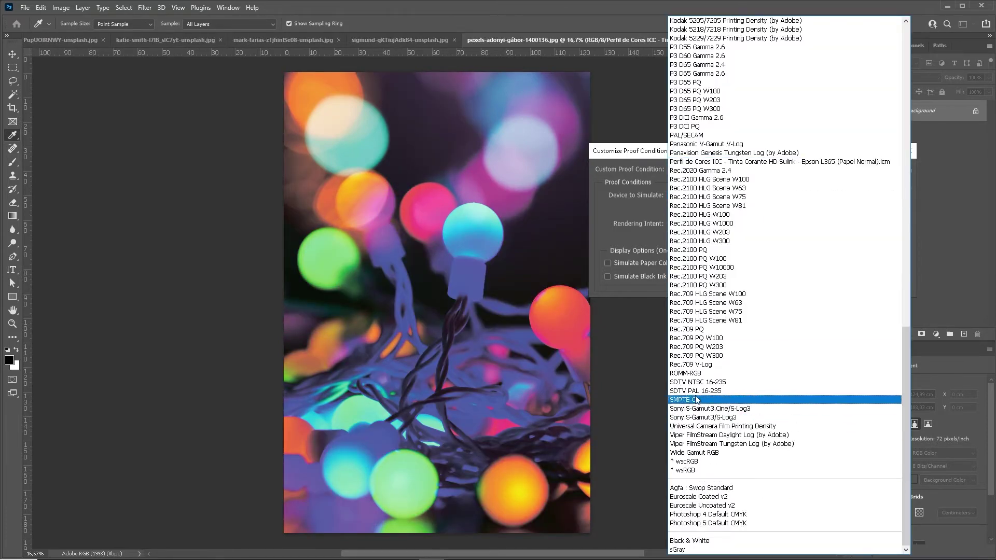
pyautogui.scroll(6, 701, 283)
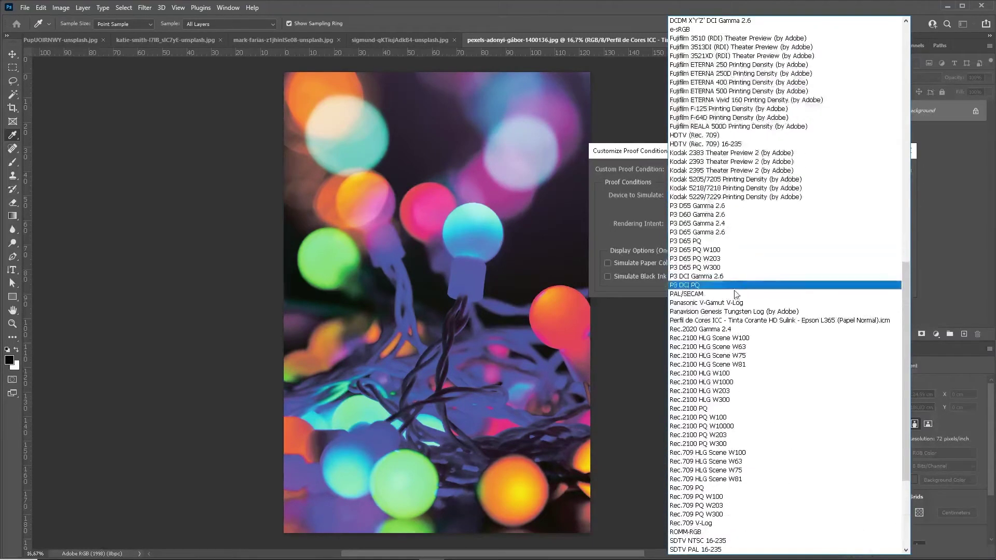
pyautogui.scroll(4, 716, 461)
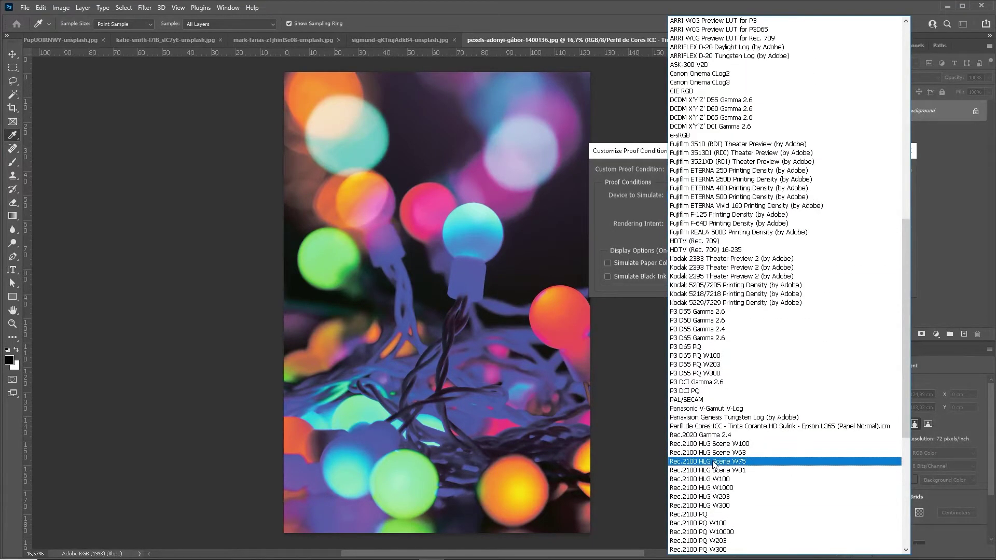
pyautogui.scroll(4, 716, 461)
pyautogui.click(696, 170)
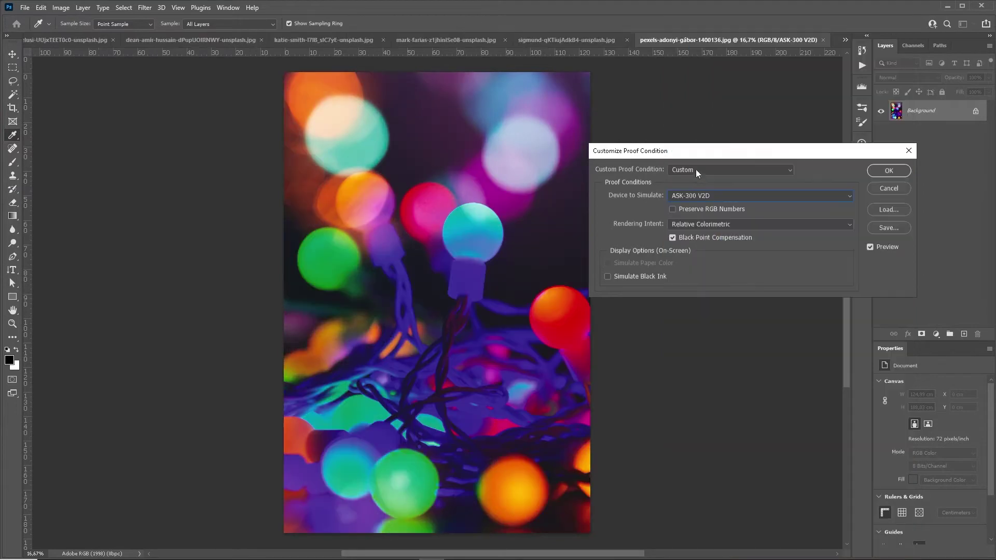
pyautogui.click(898, 171)
pyautogui.press('z')
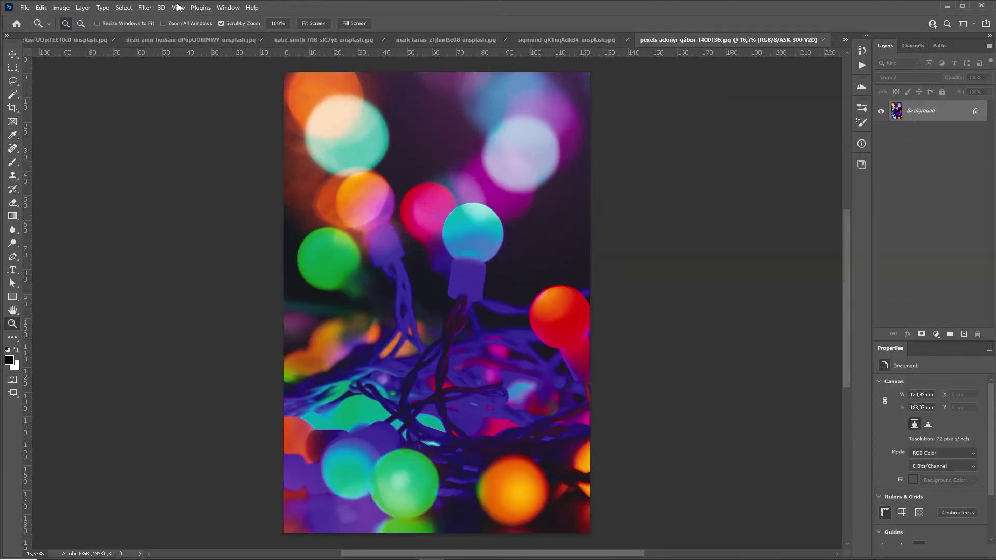
# Switch to the jellyfish photo, closing the View proofing options without changes
pyautogui.click(179, 7)
pyautogui.moveTo(194, 19)
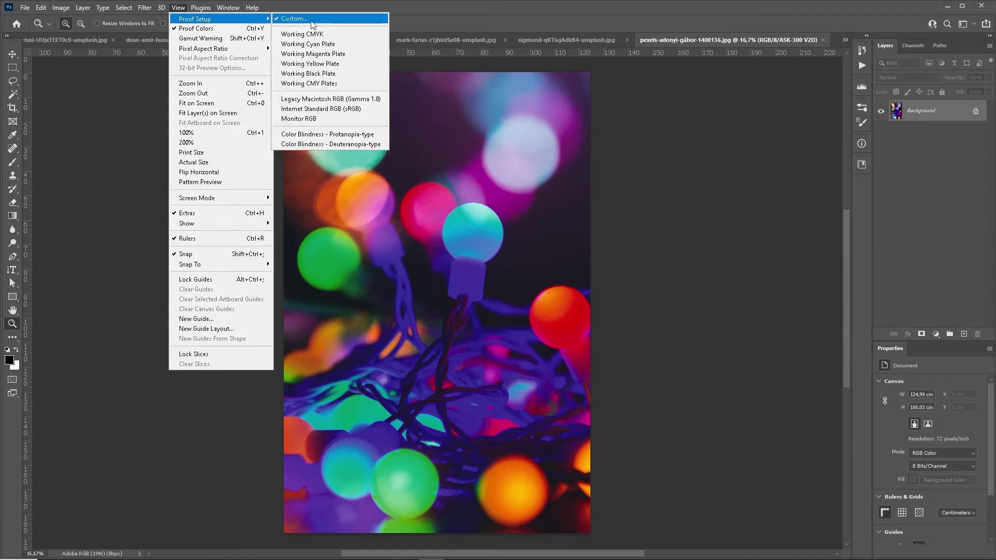
pyautogui.click(375, 4)
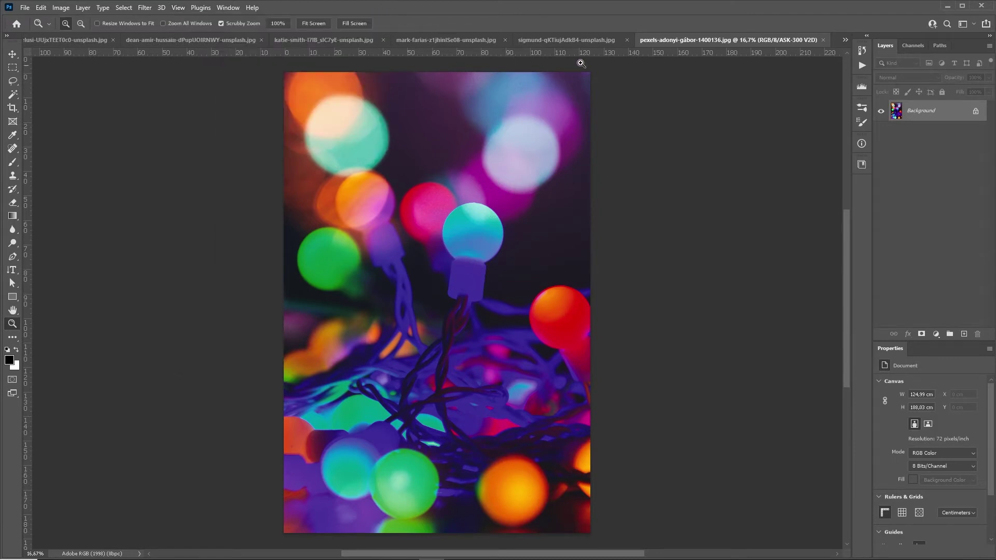
pyautogui.click(574, 42)
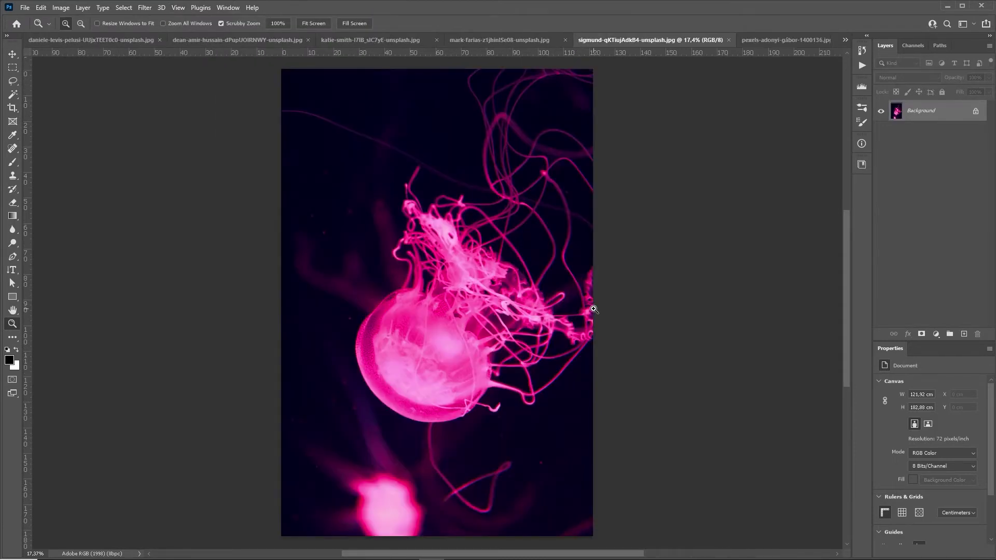
pyautogui.click(178, 7)
pyautogui.moveTo(194, 19)
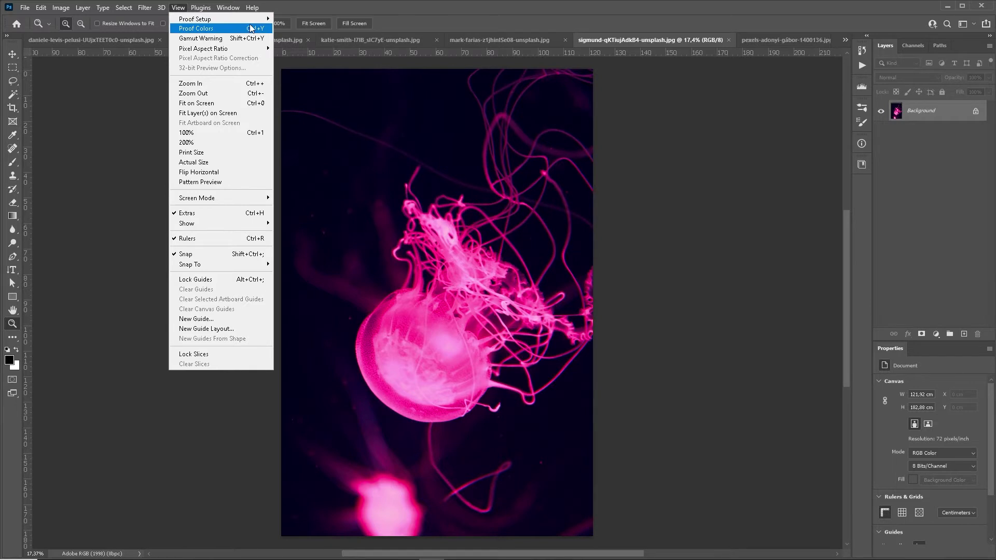
pyautogui.click(667, 177)
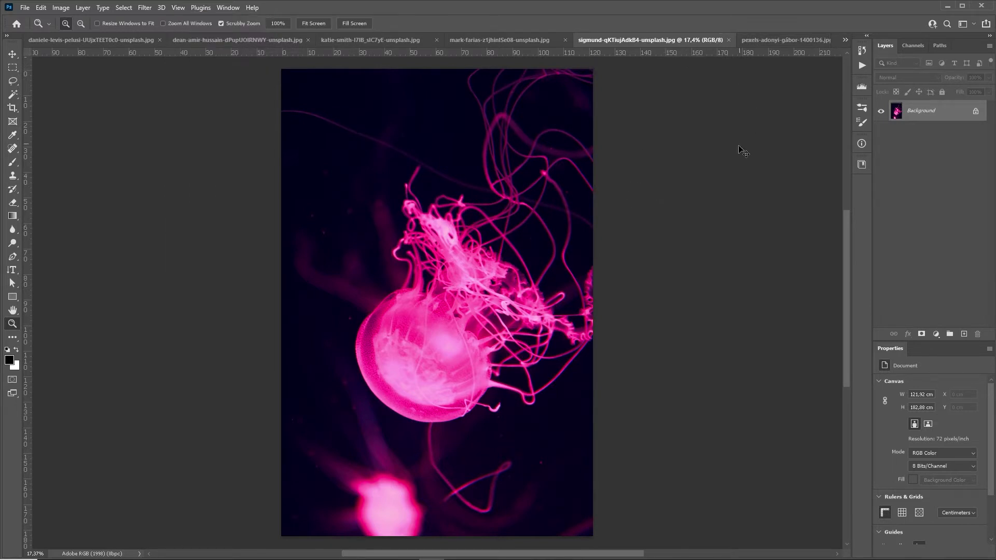
# Toggle the jellyfish's ASK-300 V2D Proof Colors off and on with Ctrl+Y, leaving it on
pyautogui.hotkey('ctrl', 'y')
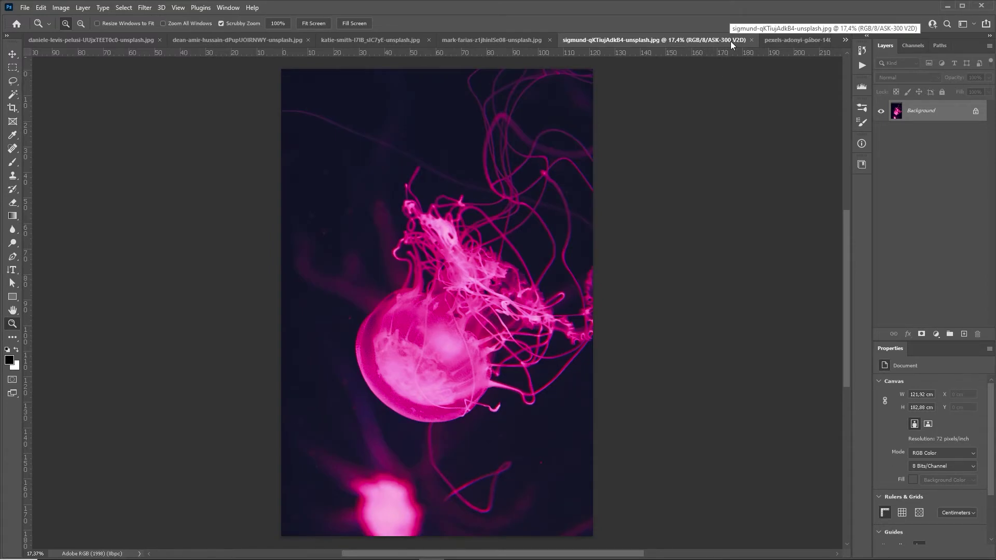
pyautogui.hotkey('ctrl', 'y')
pyautogui.hotkey('ctrl', 'y')
pyautogui.hotkey('ctrl', 'y')
pyautogui.hotkey('ctrl', 'y')
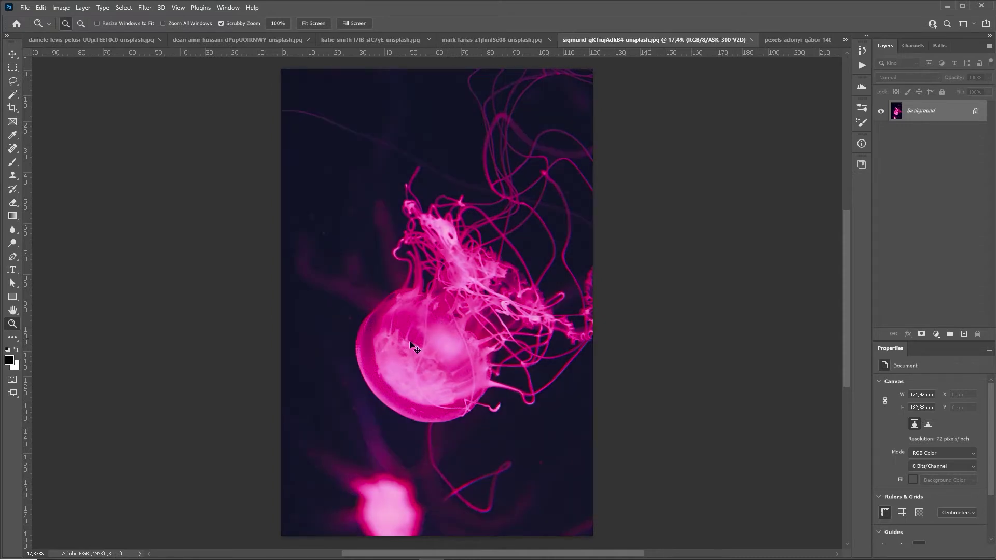
pyautogui.hotkey('ctrl', 'y')
pyautogui.hotkey('ctrl', 'y')
pyautogui.click(497, 40)
# Enable the ASK-300 V2D proof preview on the bearded portrait and the baby photo
pyautogui.click(474, 302)
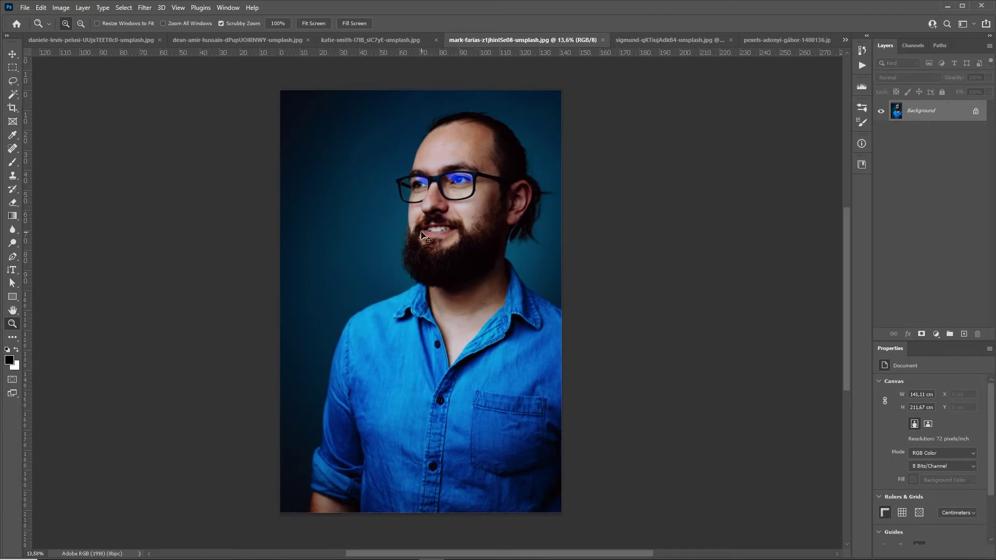
pyautogui.hotkey('ctrl', 'y')
pyautogui.hotkey('ctrl', 'y')
pyautogui.hotkey('ctrl', 'y')
pyautogui.hotkey('ctrl', 'y')
pyautogui.hotkey('ctrl', 'y')
pyautogui.hotkey('ctrl', 'y')
pyautogui.hotkey('ctrl', 'y')
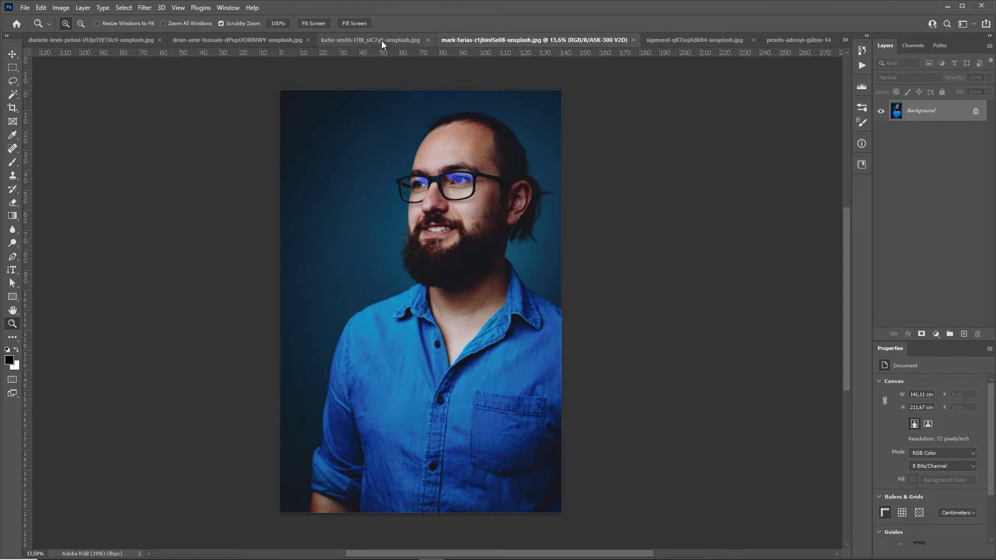
pyautogui.click(382, 40)
pyautogui.scroll(-3, 503, 211)
pyautogui.scroll(5, 502, 212)
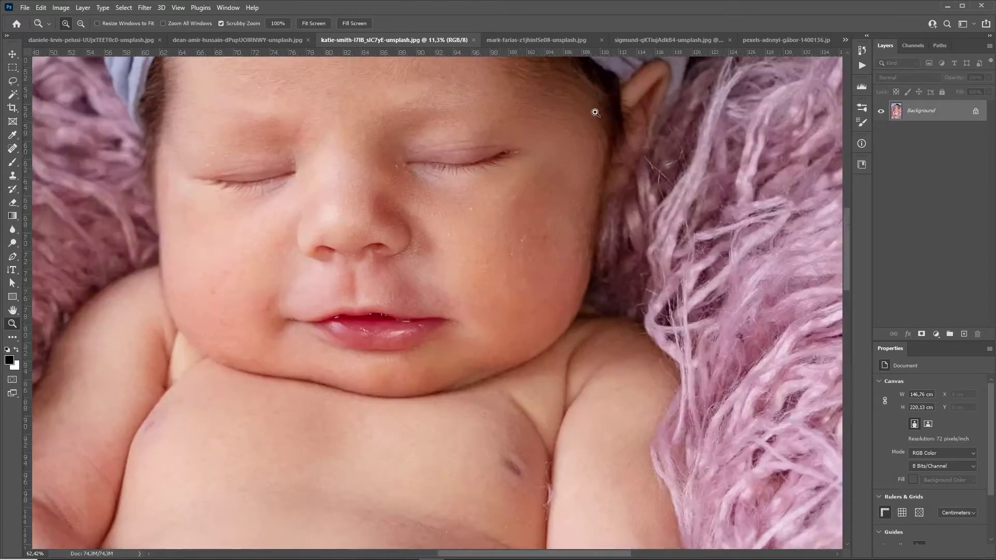
pyautogui.hotkey('ctrl', 'y')
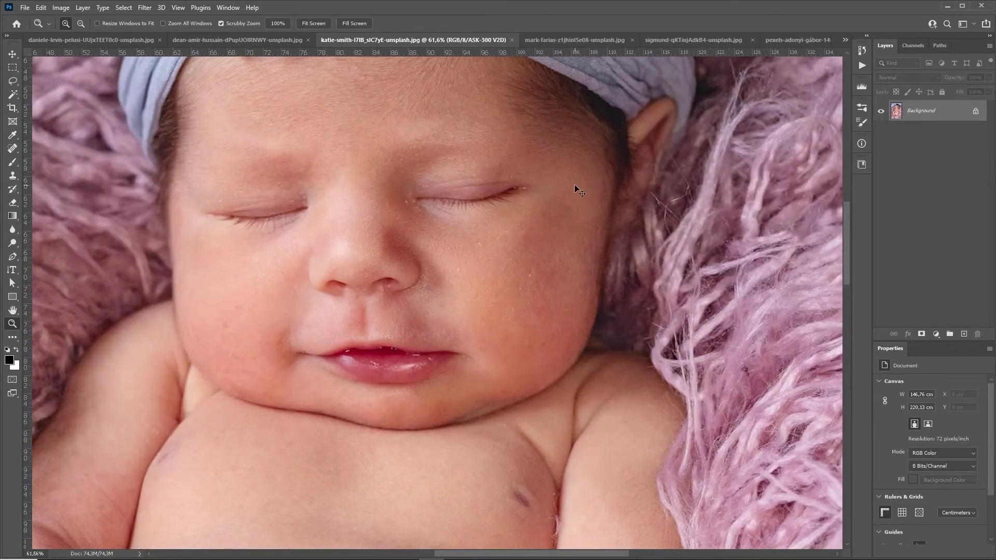
pyautogui.hotkey('ctrl', 'y')
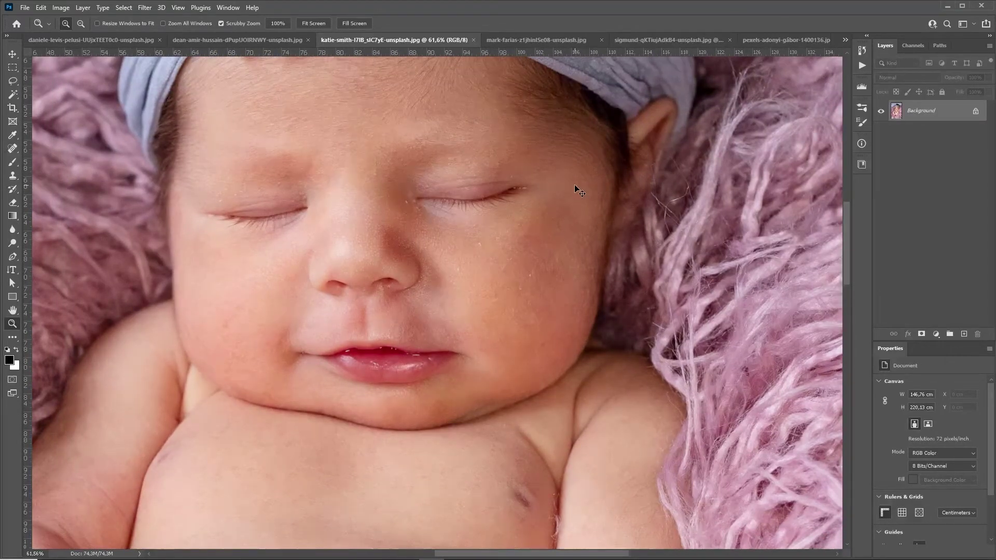
pyautogui.hotkey('ctrl', 'y')
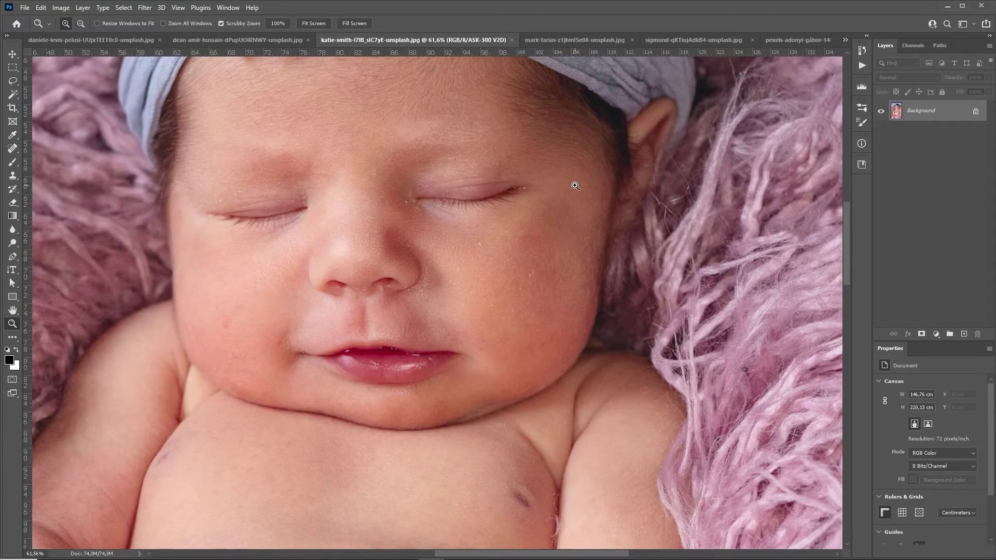
# Enable the ASK-300 V2D proof on the close-up portrait, then move to the rainbow photo
pyautogui.click(245, 41)
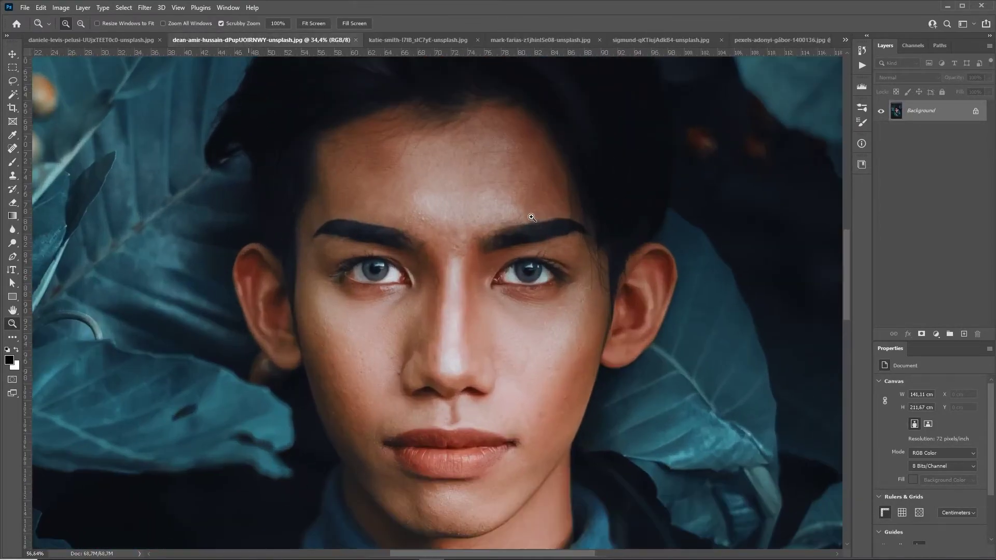
pyautogui.hotkey('ctrl', 'y')
pyautogui.hotkey('ctrl', 'shift', 'Tab')
pyautogui.scroll(-2, 537, 291)
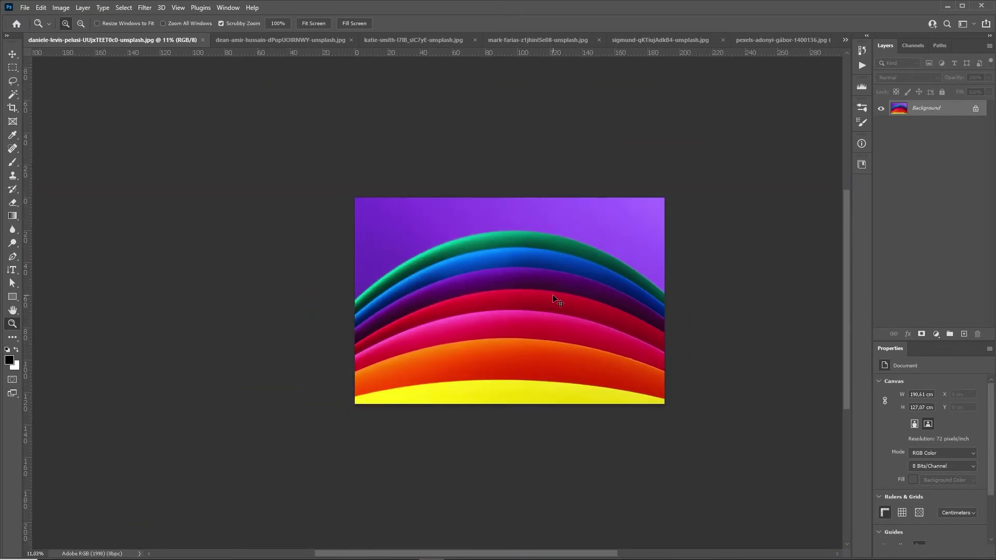
# Set the rainbow photo's custom proof to Epson L365 Tinta Corante HD Sulink (Papel Normal), then zoom in
pyautogui.scroll(1, 484, 327)
pyautogui.scroll(1, 487, 328)
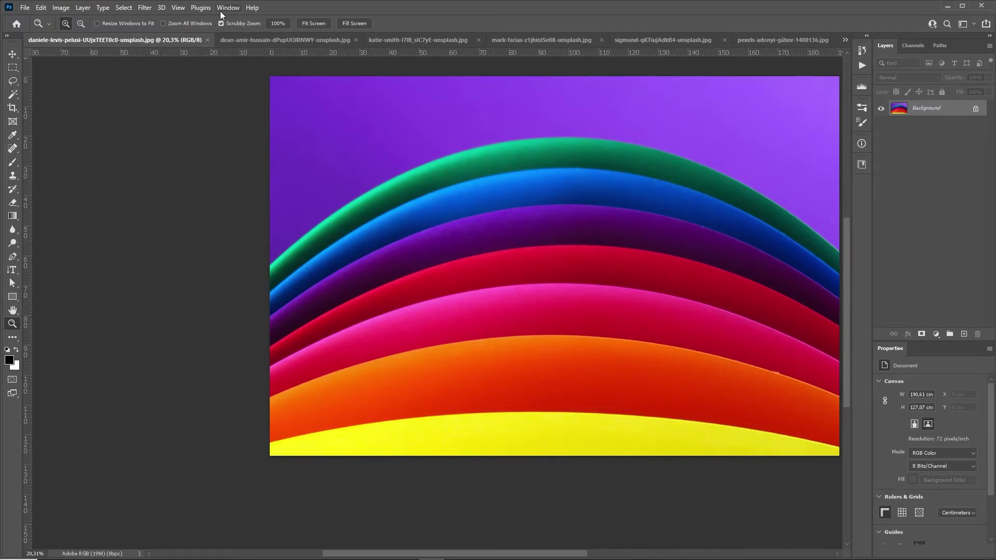
pyautogui.click(181, 8)
pyautogui.moveTo(195, 19)
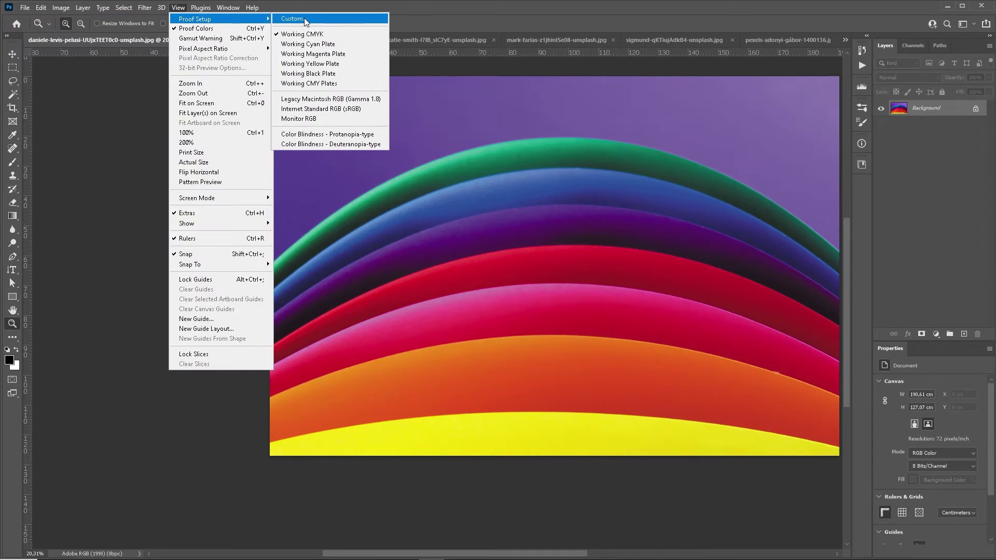
pyautogui.click(305, 22)
pyautogui.click(704, 196)
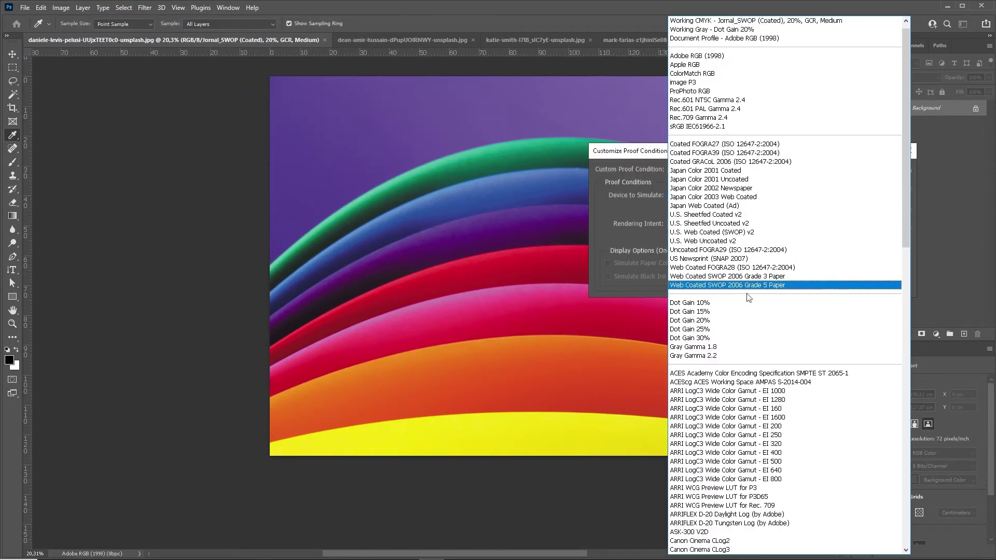
pyautogui.scroll(-1, 849, 420)
pyautogui.scroll(-9, 849, 420)
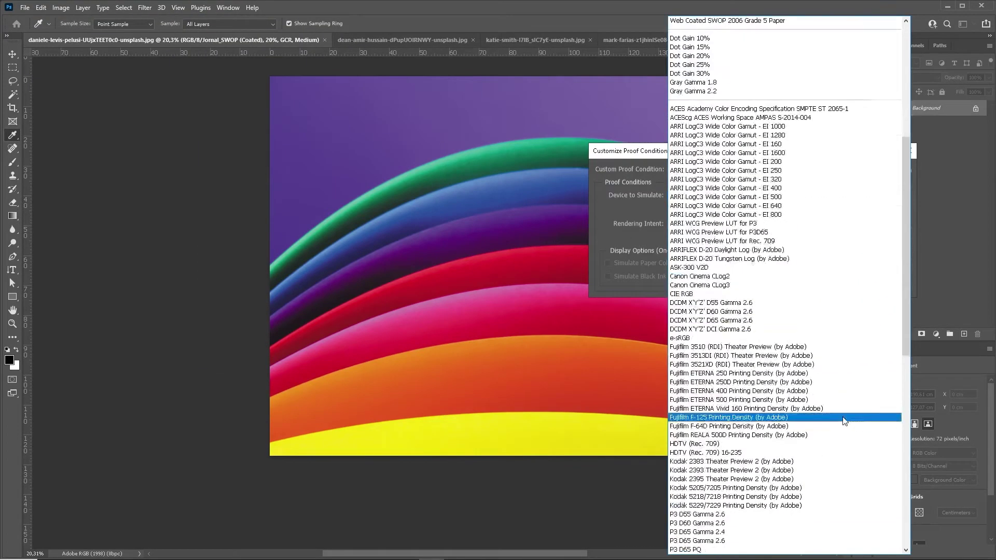
pyautogui.scroll(-6, 846, 418)
pyautogui.scroll(-5, 835, 404)
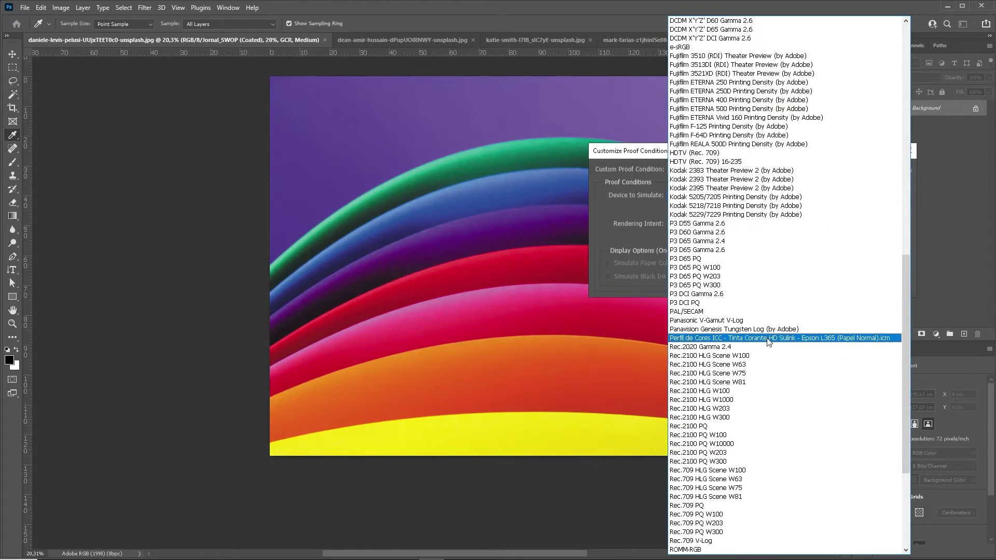
pyautogui.click(857, 338)
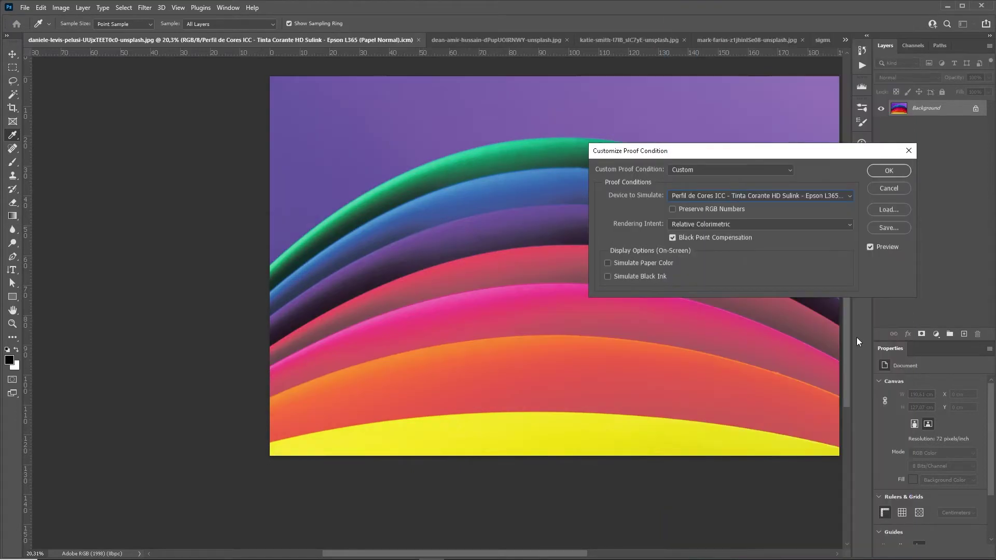
pyautogui.click(889, 172)
pyautogui.press('z')
pyautogui.moveTo(607, 285)
pyautogui.mouseDown()
pyautogui.moveTo(629, 285)
pyautogui.moveTo(578, 305)
pyautogui.moveTo(633, 309)
pyautogui.moveTo(616, 313)
pyautogui.mouseUp()
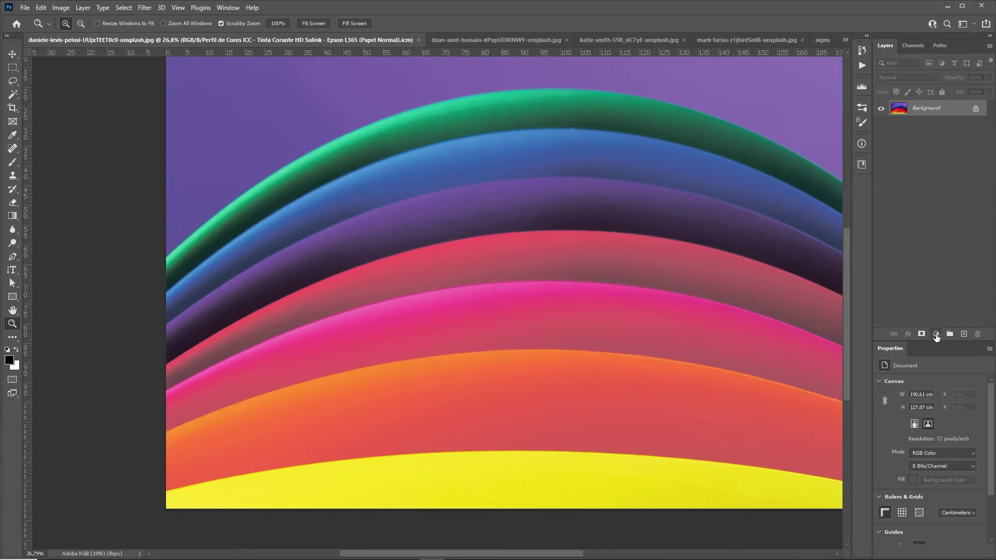
pyautogui.click(937, 335)
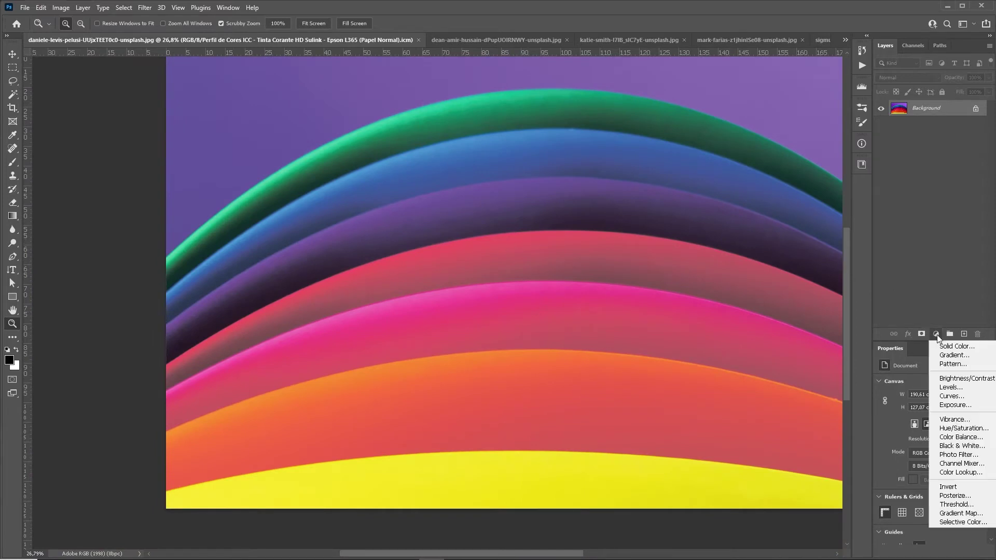
pyautogui.click(961, 398)
pyautogui.moveTo(901, 490); pyautogui.dragTo(901, 494)
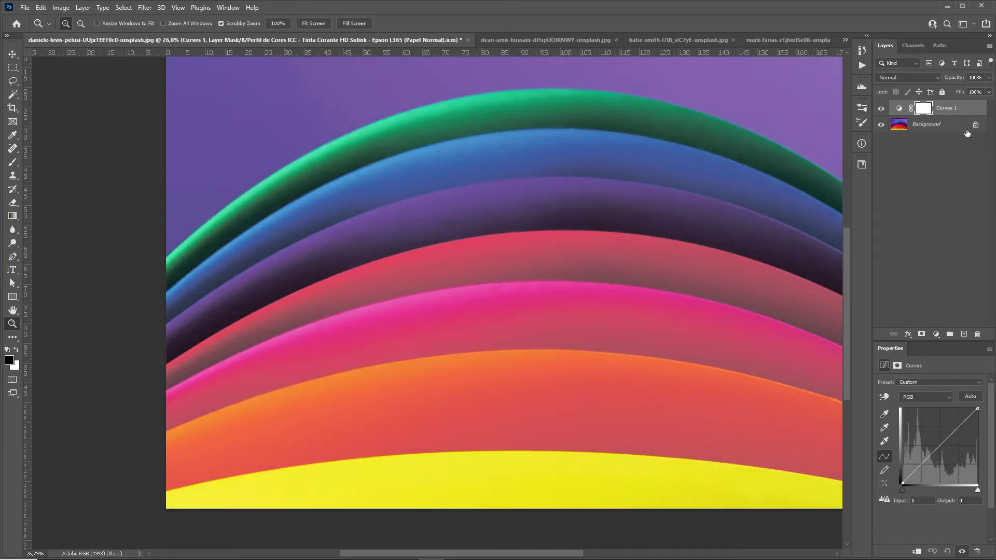
pyautogui.moveTo(970, 109); pyautogui.dragTo(980, 334)
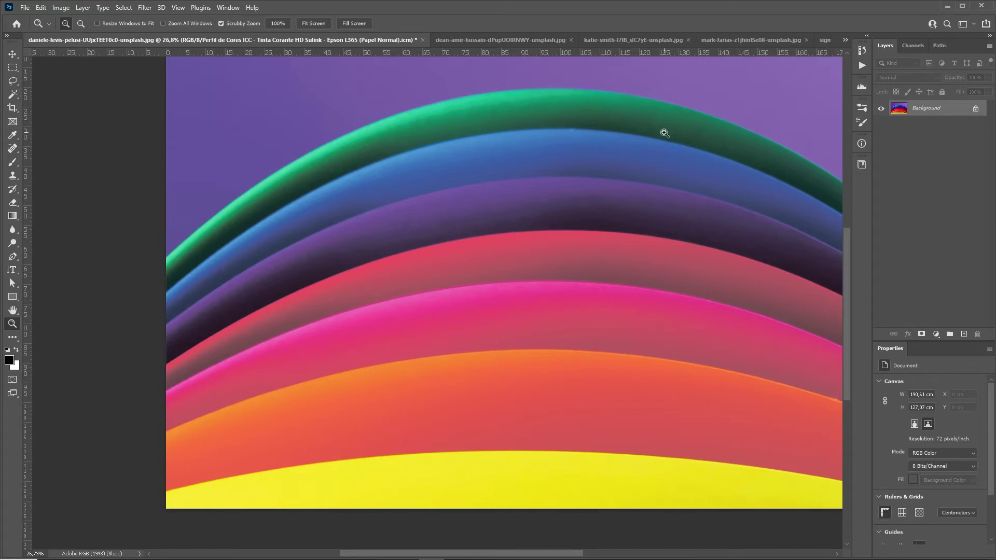
# Bring the mark-farias bearded portrait document to the front
pyautogui.click(733, 41)
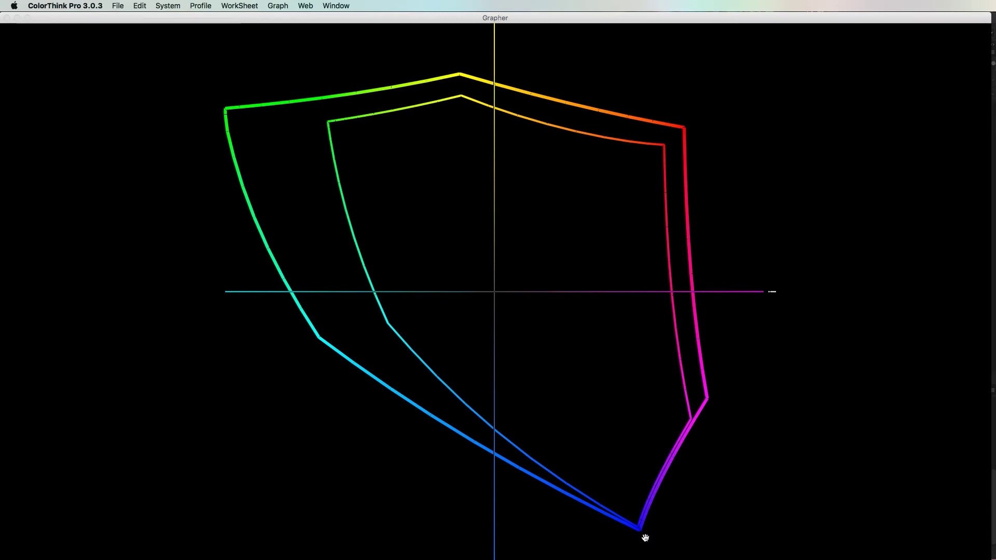
# Switch the Grapher to 3D and rotate the nested gamuts to top and side views
pyautogui.press('super+3')
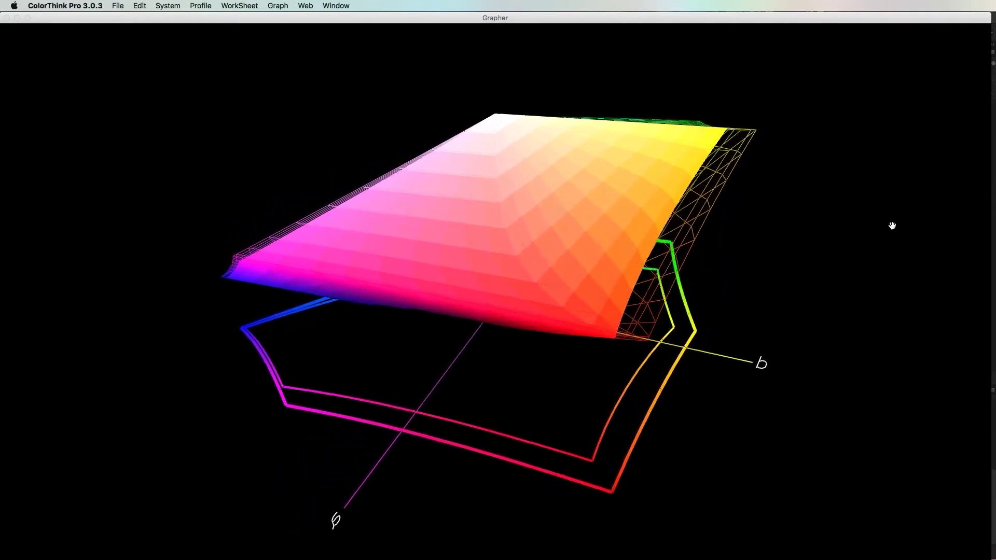
pyautogui.moveTo(956, 215); pyautogui.dragTo(486, 285)
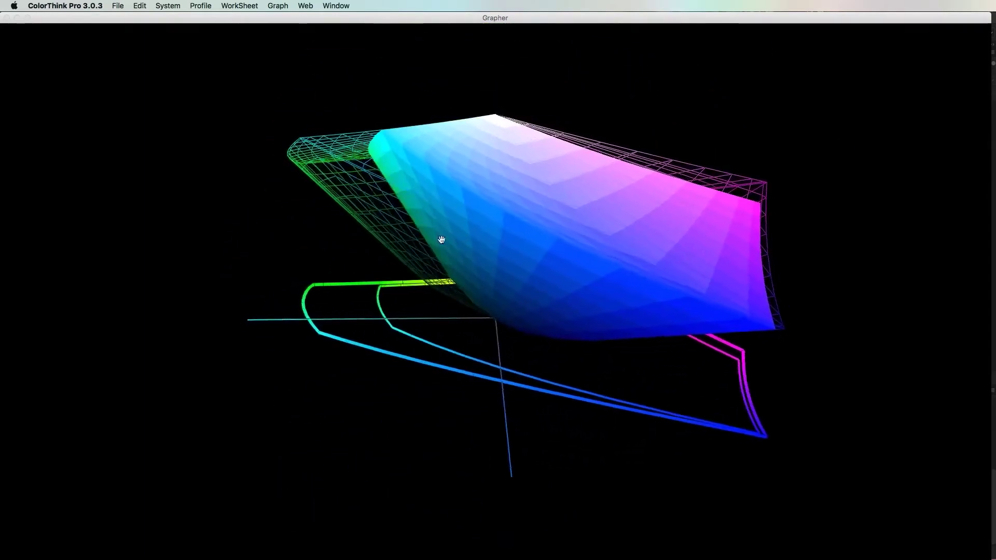
pyautogui.moveTo(486, 286)
pyautogui.mouseDown()
pyautogui.moveTo(425, 213)
pyautogui.moveTo(468, 246)
pyautogui.mouseUp()
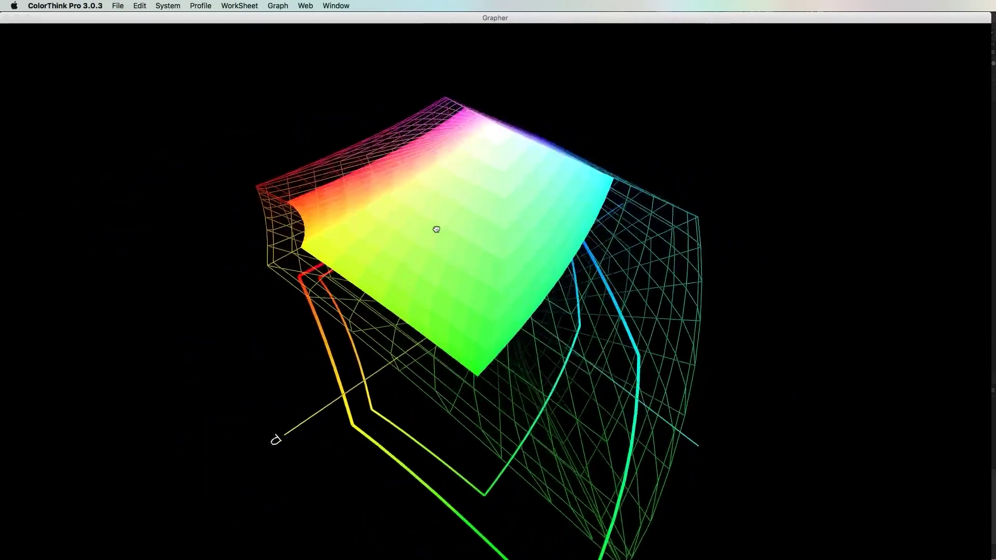
pyautogui.moveTo(468, 247)
pyautogui.mouseDown()
pyautogui.moveTo(467, 210)
pyautogui.moveTo(454, 238)
pyautogui.moveTo(553, 216)
pyautogui.moveTo(569, 208)
pyautogui.moveTo(572, 191)
pyautogui.moveTo(567, 211)
pyautogui.moveTo(561, 200)
pyautogui.moveTo(544, 225)
pyautogui.moveTo(535, 160)
pyautogui.moveTo(527, 211)
pyautogui.moveTo(560, 200)
pyautogui.moveTo(540, 216)
pyautogui.moveTo(494, 189)
pyautogui.moveTo(555, 185)
pyautogui.moveTo(585, 244)
pyautogui.moveTo(562, 173)
pyautogui.moveTo(572, 192)
pyautogui.moveTo(590, 185)
pyautogui.moveTo(594, 266)
pyautogui.moveTo(565, 296)
pyautogui.moveTo(542, 286)
pyautogui.moveTo(571, 289)
pyautogui.moveTo(549, 282)
pyautogui.moveTo(587, 320)
pyautogui.mouseUp()
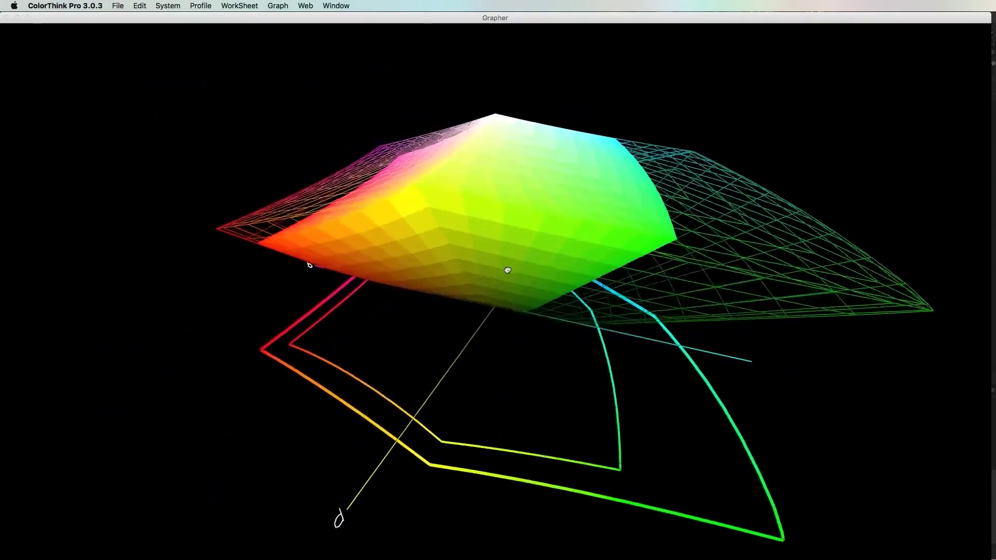
# Orbit the 3D gamuts to a near top-down view and another angle
pyautogui.moveTo(514, 196)
pyautogui.mouseDown()
pyautogui.moveTo(517, 244)
pyautogui.moveTo(514, 203)
pyautogui.moveTo(490, 246)
pyautogui.moveTo(487, 200)
pyautogui.moveTo(503, 201)
pyautogui.mouseUp()
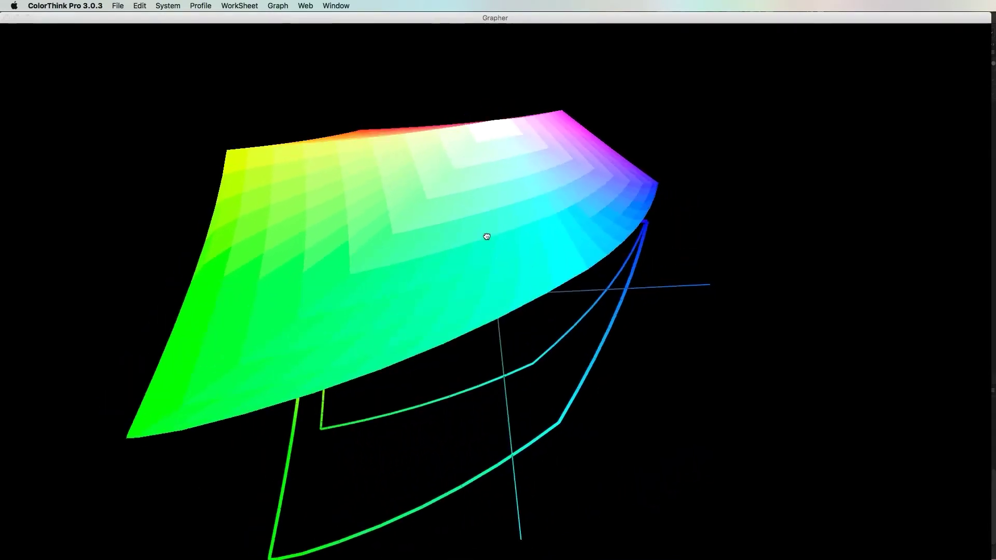
pyautogui.moveTo(302, 309)
pyautogui.mouseDown()
pyautogui.moveTo(285, 306)
pyautogui.moveTo(380, 270)
pyautogui.moveTo(365, 284)
pyautogui.moveTo(417, 256)
pyautogui.moveTo(313, 301)
pyautogui.moveTo(215, 369)
pyautogui.moveTo(285, 311)
pyautogui.moveTo(389, 256)
pyautogui.moveTo(304, 207)
pyautogui.mouseUp()
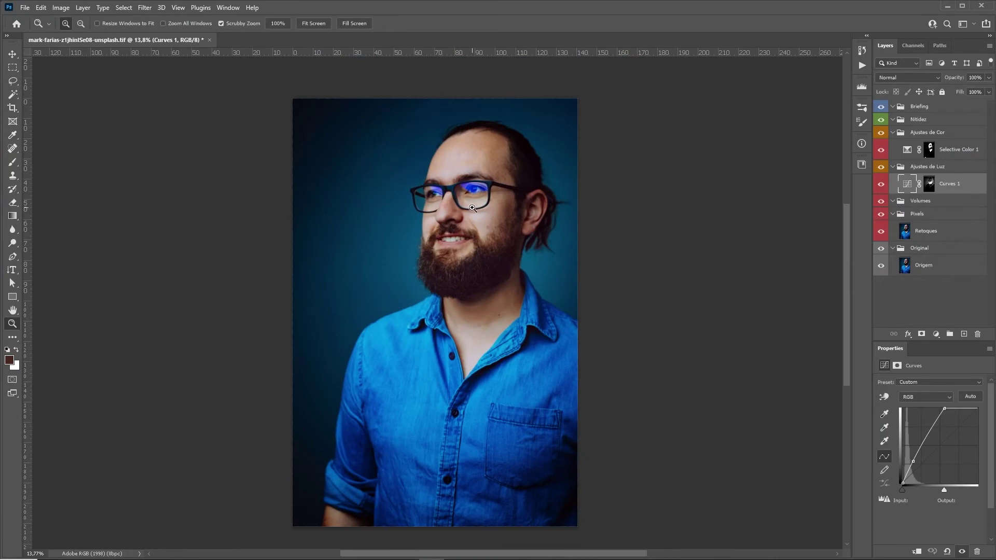
# In Color Settings, choose Custom CMYK Jornal_(Coated), 20%, GCR Medium with 240% total ink limit
pyautogui.click(41, 8)
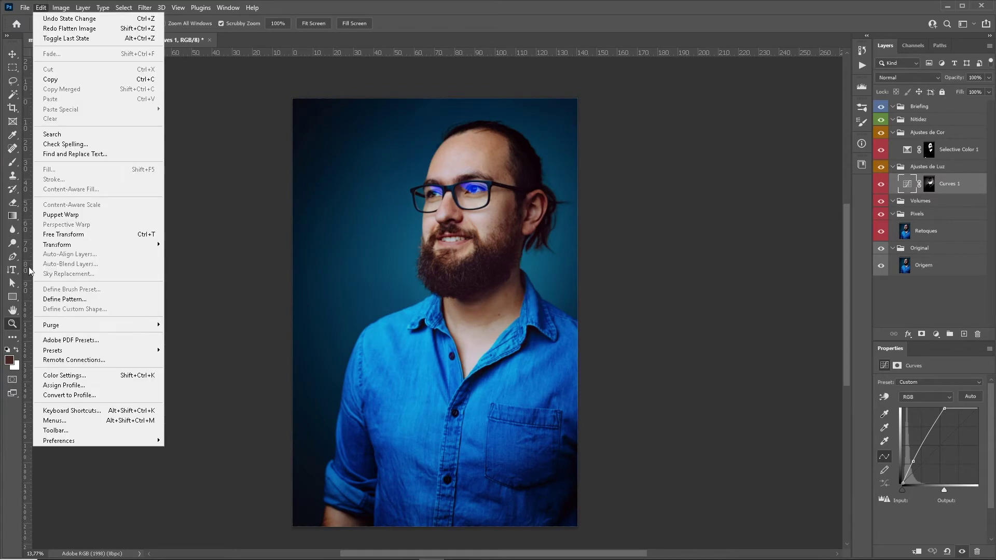
pyautogui.click(81, 378)
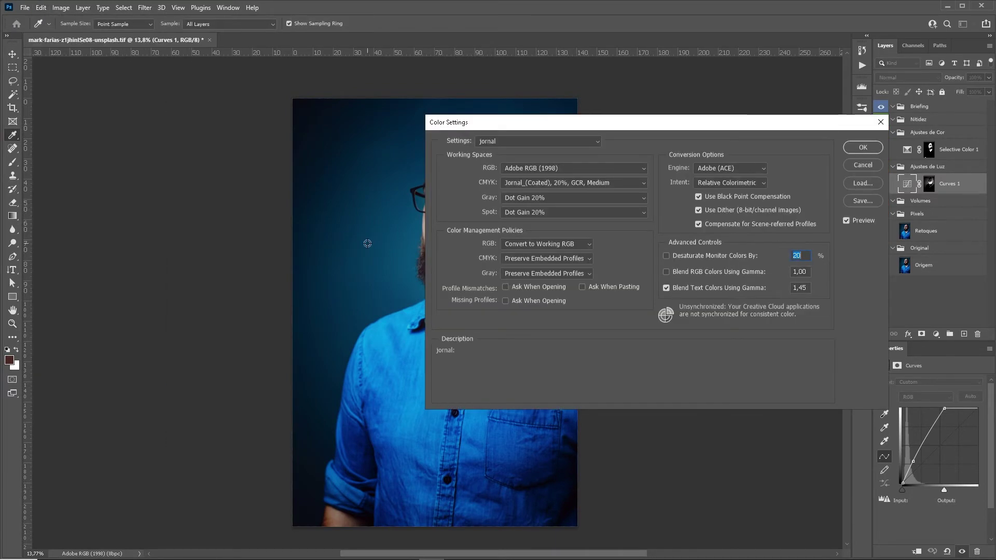
pyautogui.click(552, 181)
pyautogui.click(552, 182)
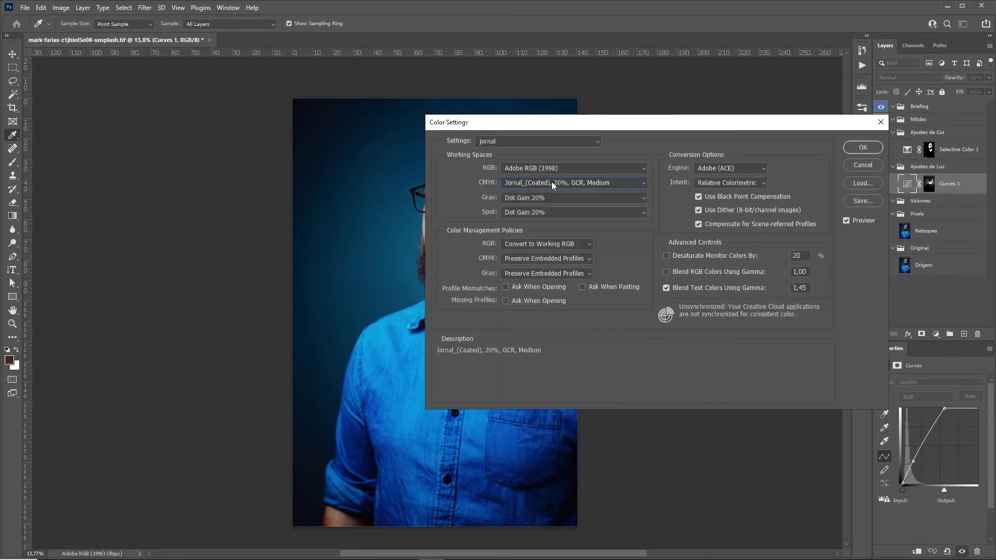
pyautogui.click(552, 181)
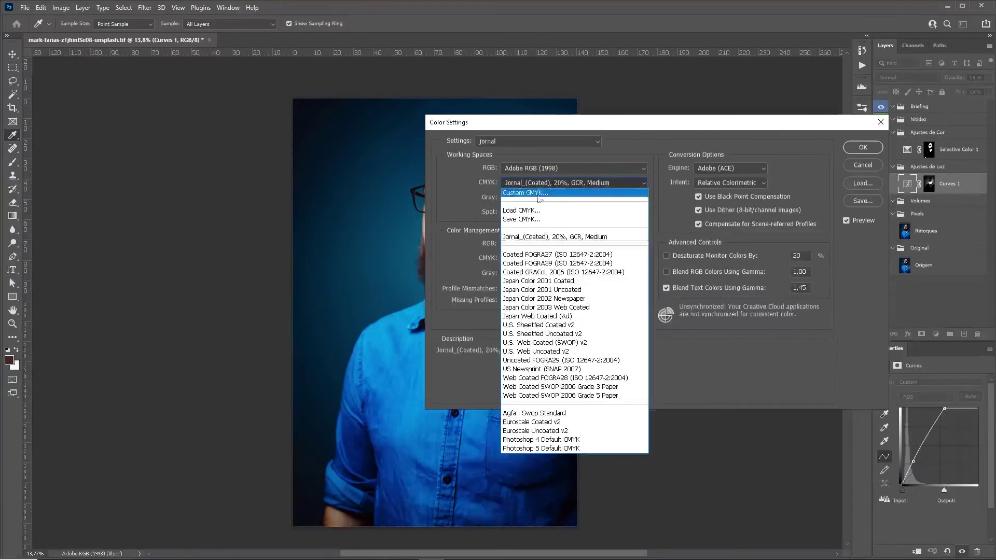
pyautogui.click(516, 194)
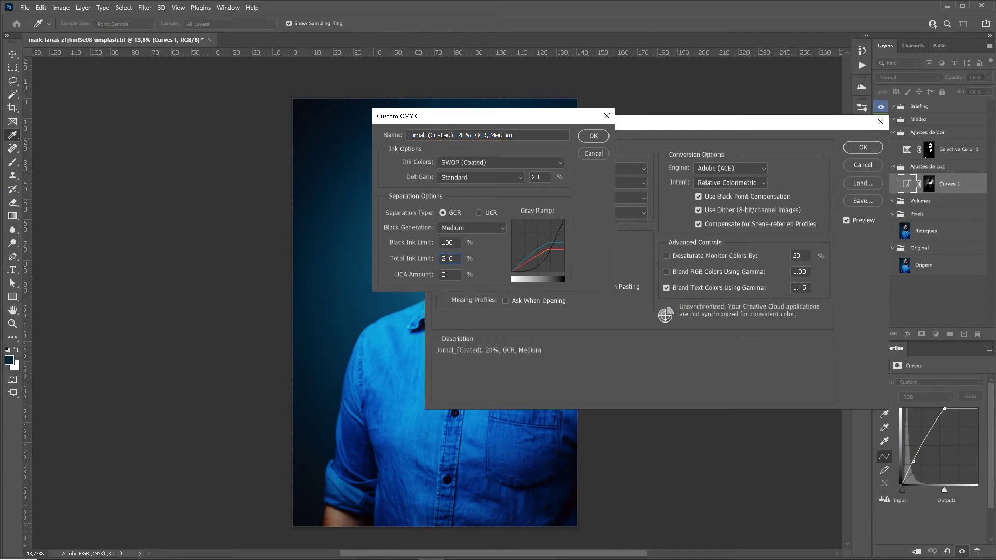
pyautogui.click(591, 137)
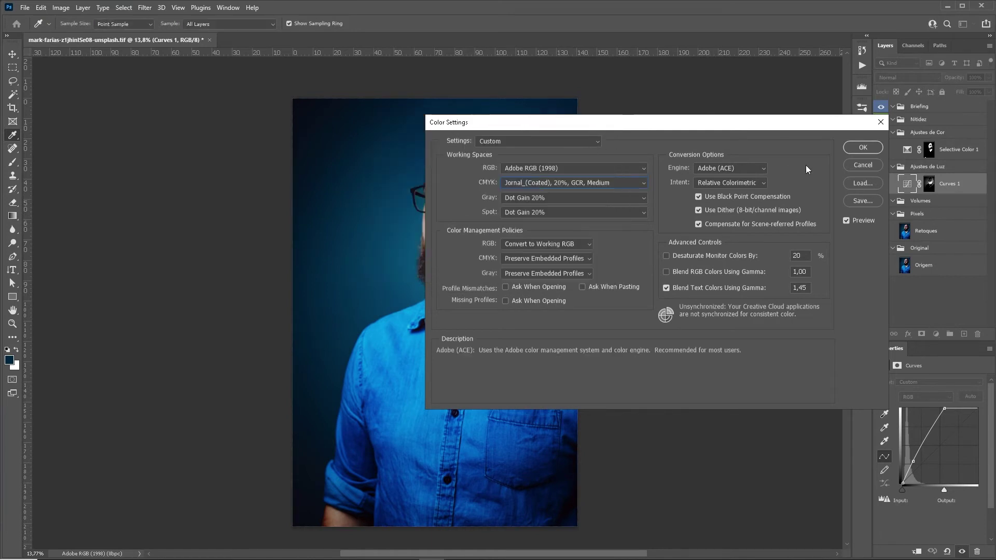
pyautogui.click(863, 148)
pyautogui.press('z')
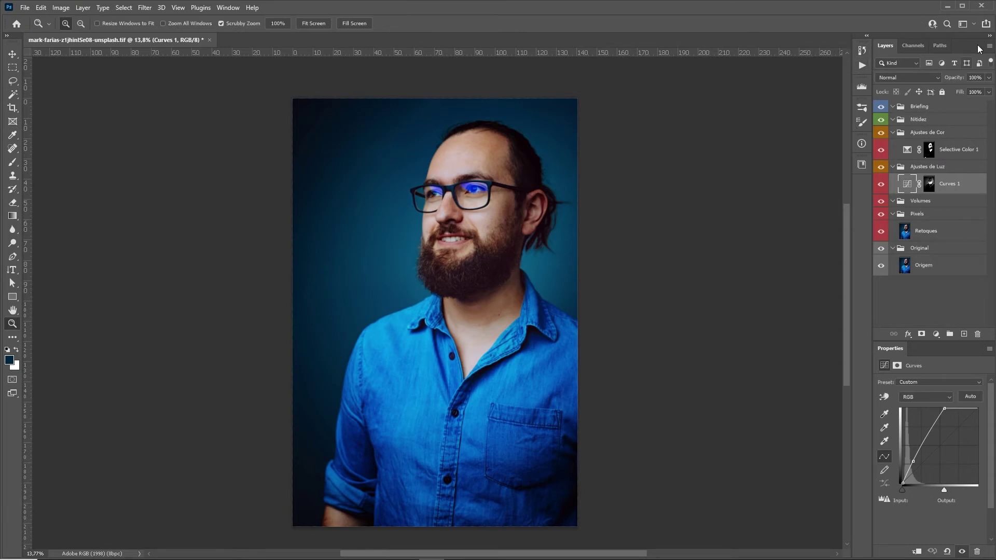
# Flatten the portrait and convert it to CMYK Color
pyautogui.click(83, 8)
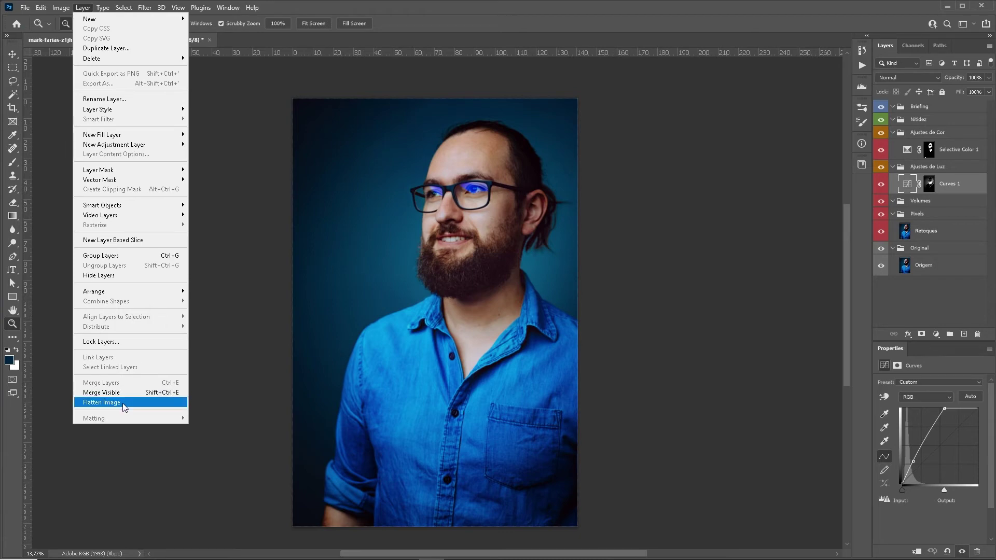
pyautogui.click(125, 407)
pyautogui.click(62, 7)
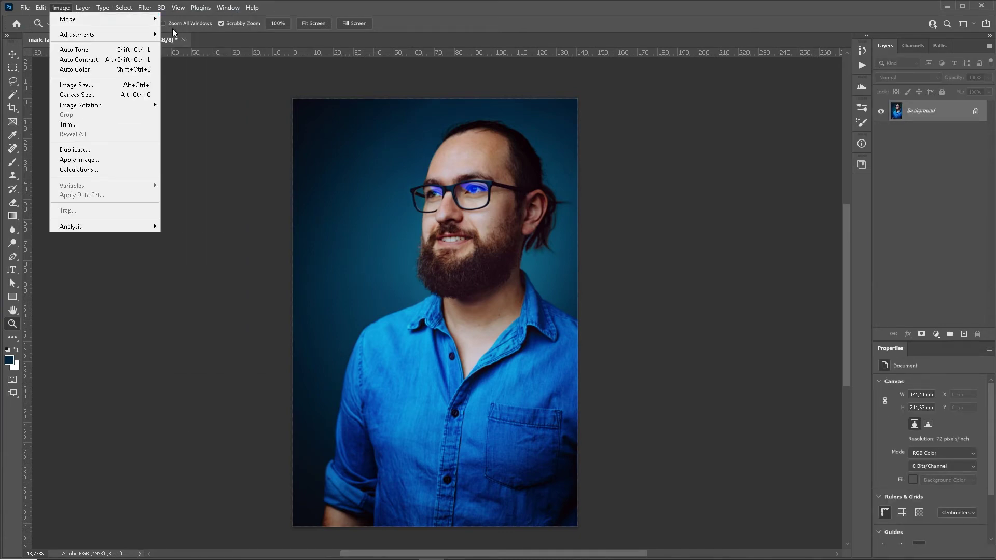
pyautogui.click(185, 69)
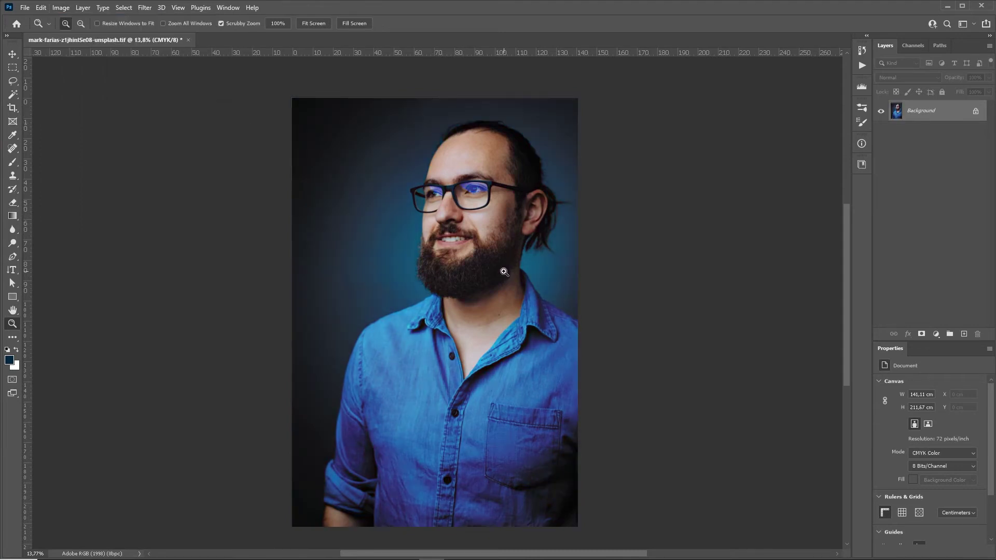
# Save a TIFF copy into Desktop\Fechamento\Jornal, then revert to the layered state in History
pyautogui.hotkey('ctrl', 'alt', 's')
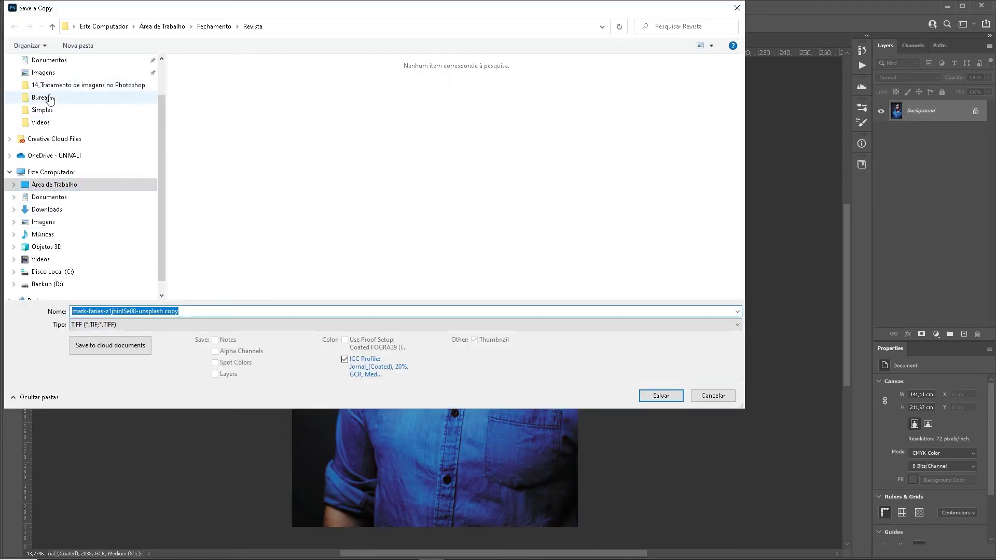
pyautogui.scroll(2, 62, 207)
pyautogui.click(54, 230)
pyautogui.doubleClick(306, 84)
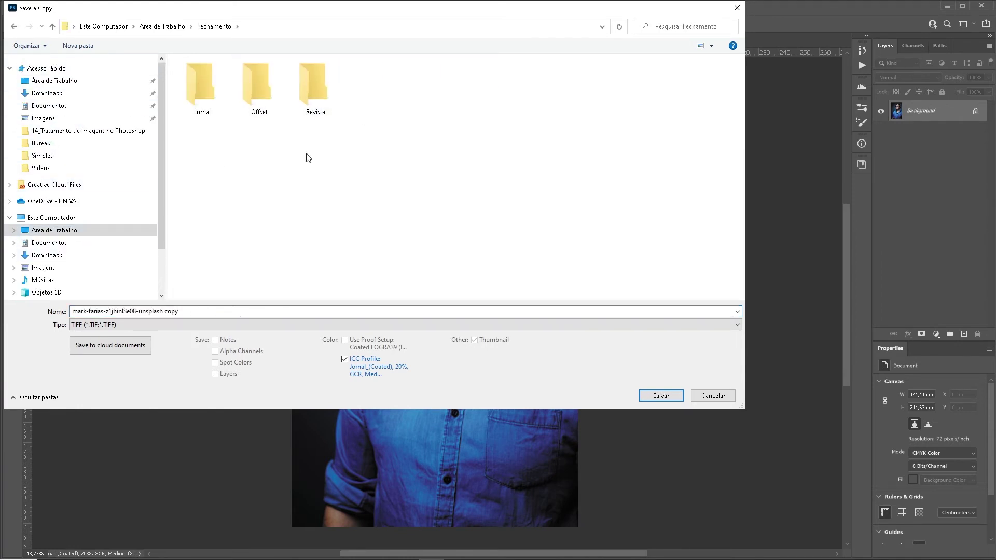
pyautogui.doubleClick(197, 74)
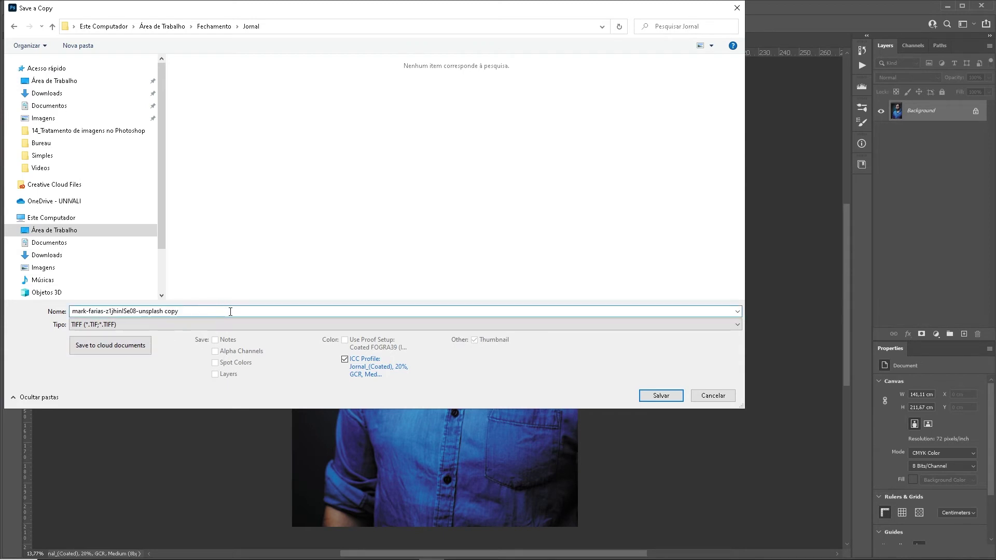
pyautogui.press('Return')
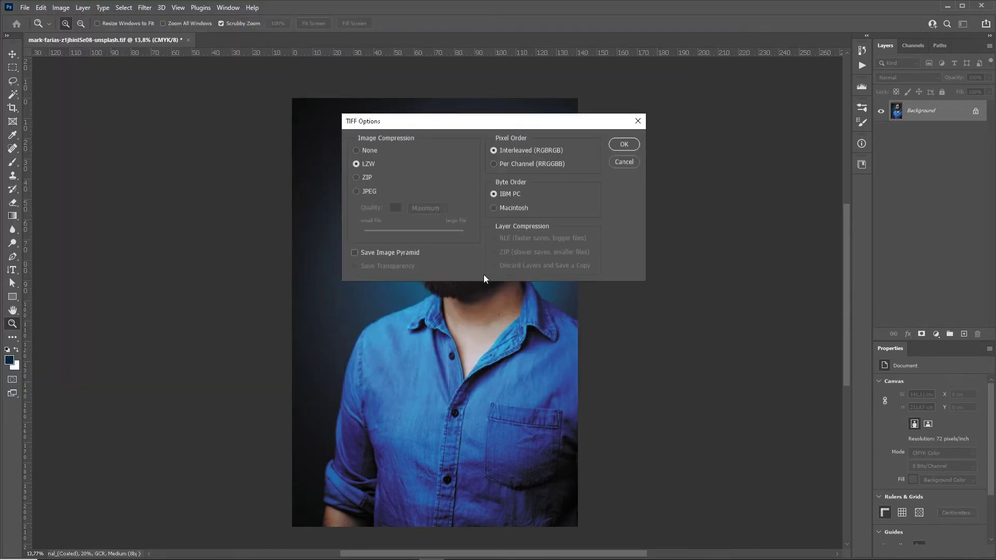
pyautogui.click(624, 145)
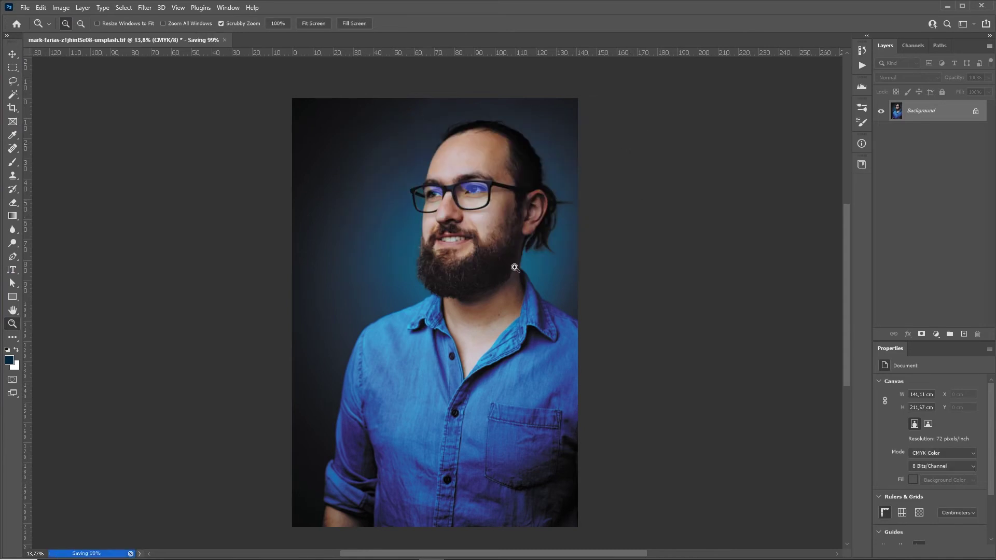
pyautogui.click(861, 51)
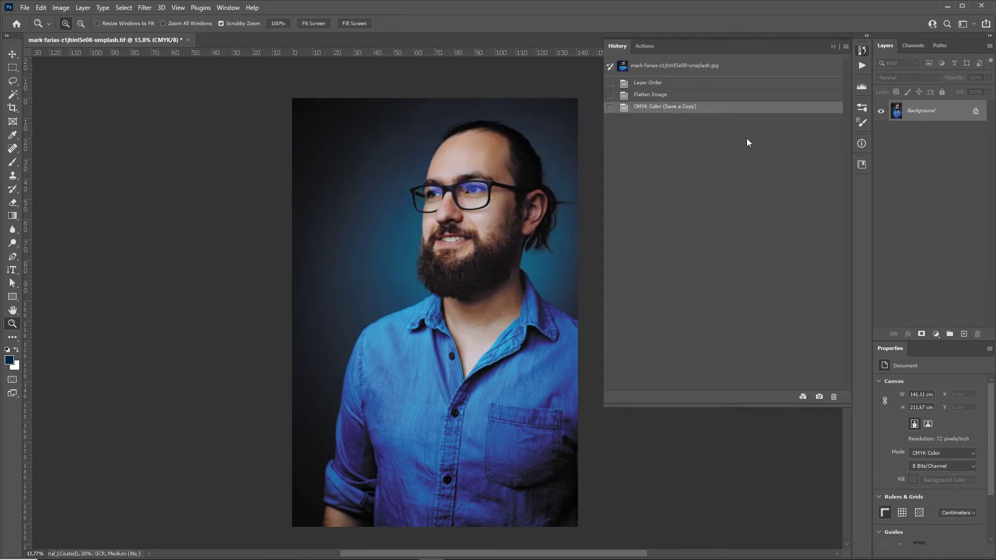
pyautogui.click(655, 84)
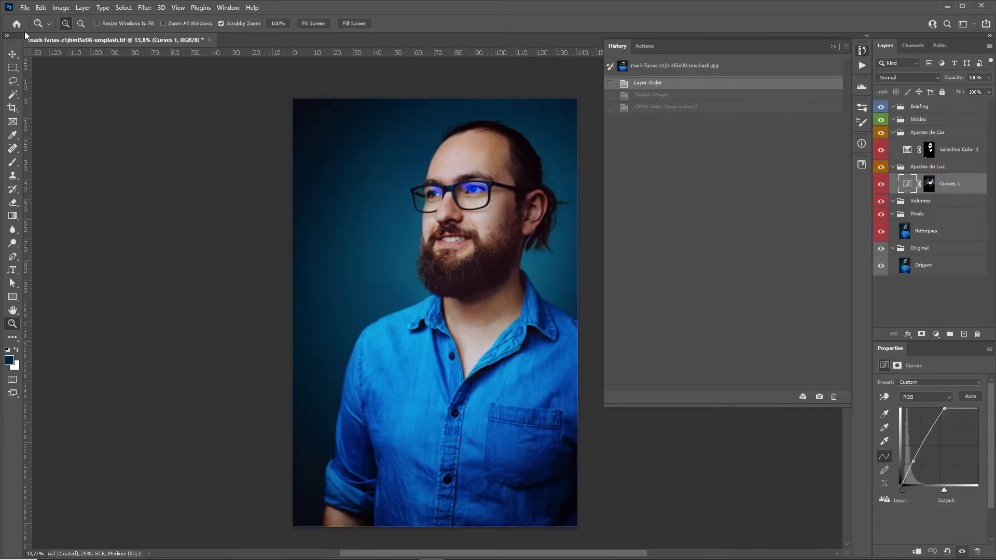
# Set the CMYK working space to U.S. Web Coated (SWOP) v2 in Color Settings
pyautogui.click(832, 48)
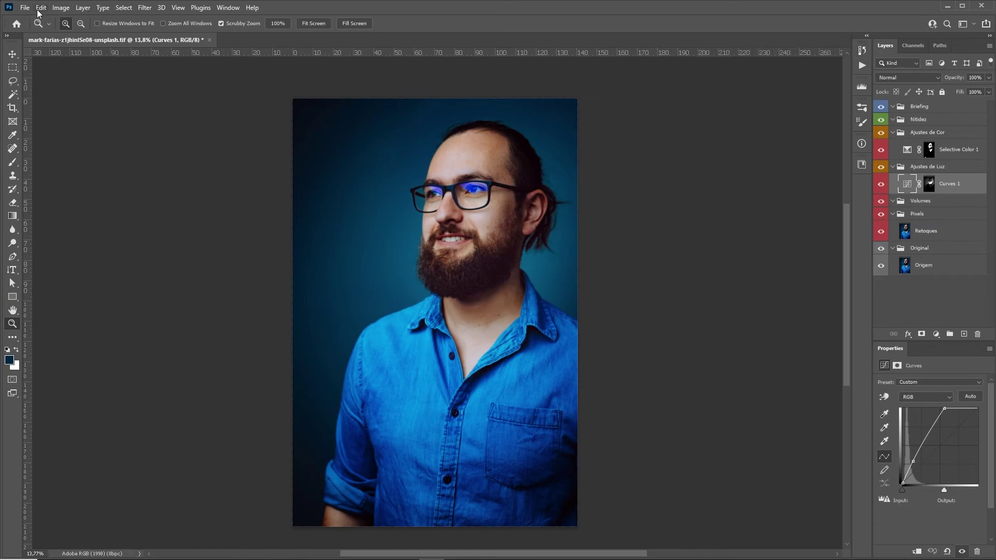
pyautogui.click(40, 8)
pyautogui.click(76, 376)
pyautogui.click(535, 182)
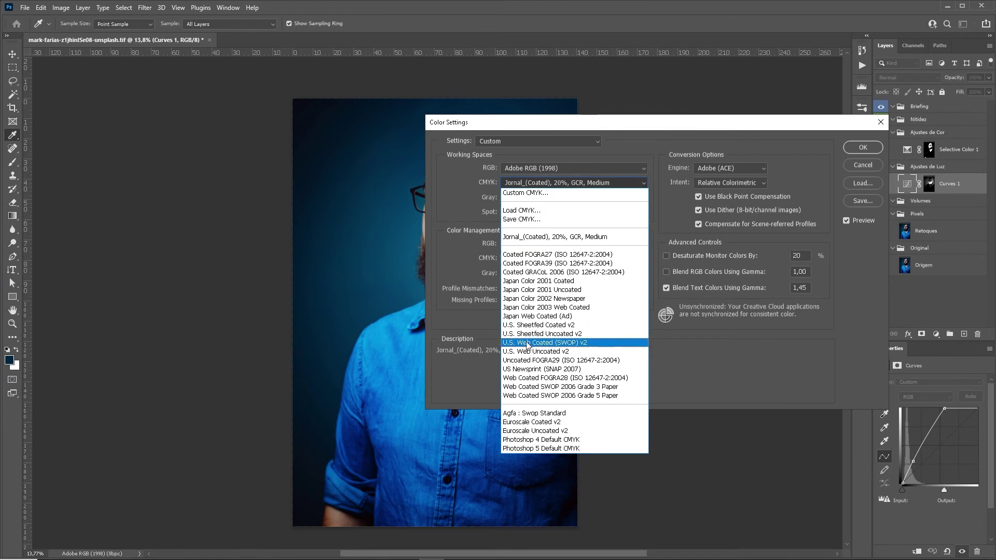
pyautogui.click(863, 148)
pyautogui.press('z')
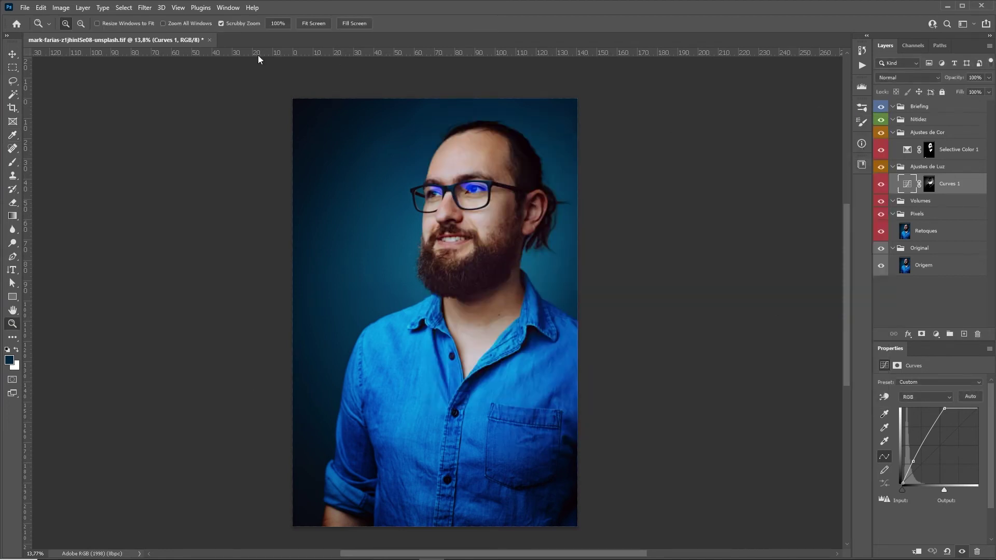
# Flatten the portrait and convert it to CMYK mode
pyautogui.click(82, 8)
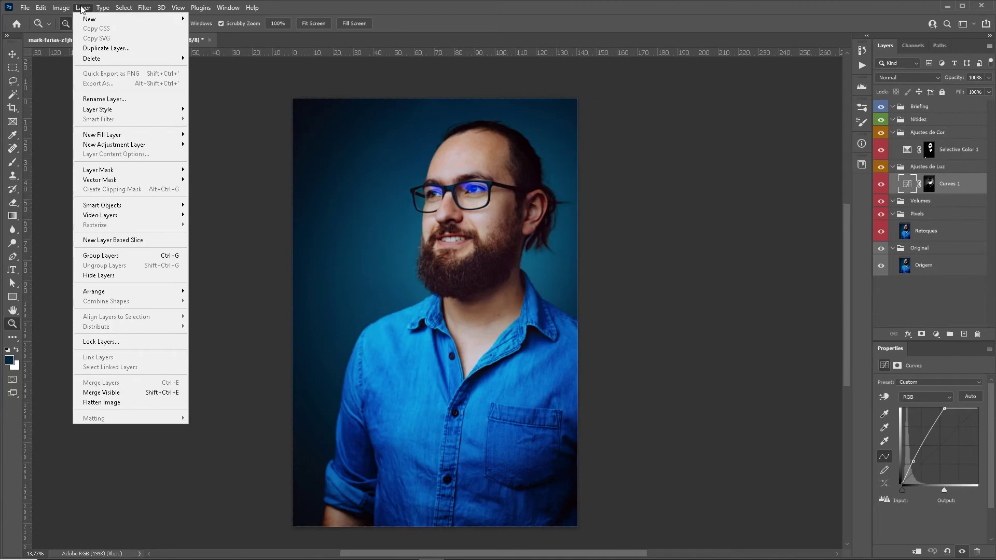
pyautogui.click(128, 403)
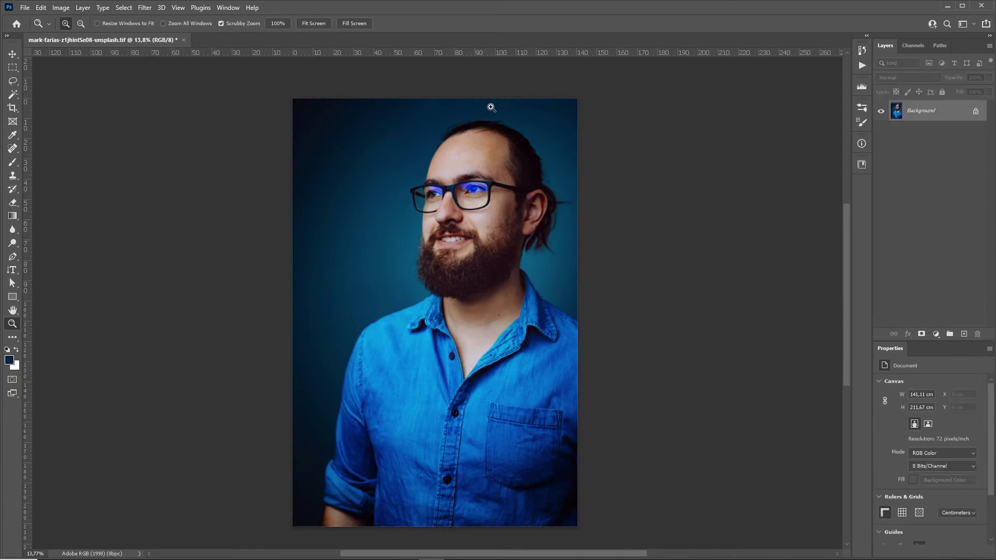
pyautogui.click(68, 9)
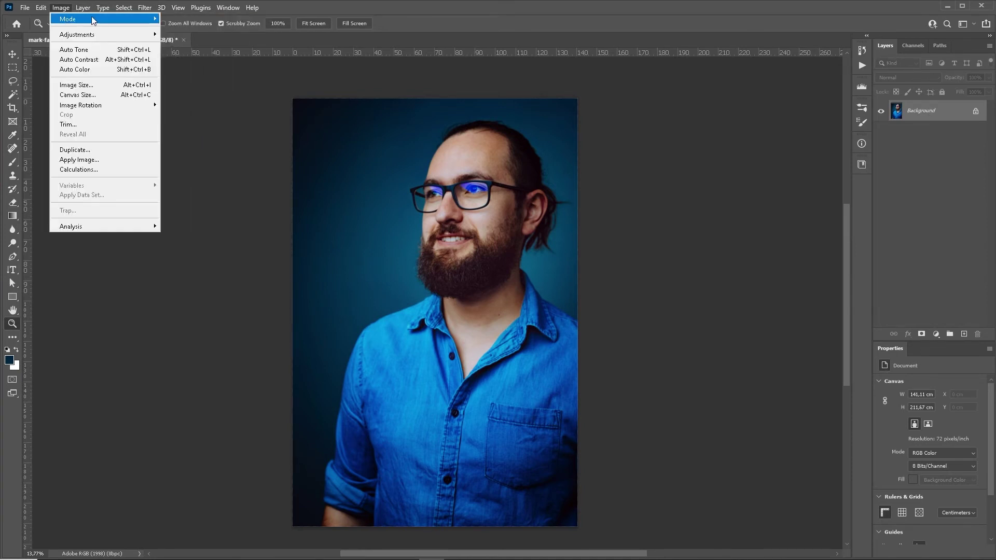
pyautogui.click(188, 65)
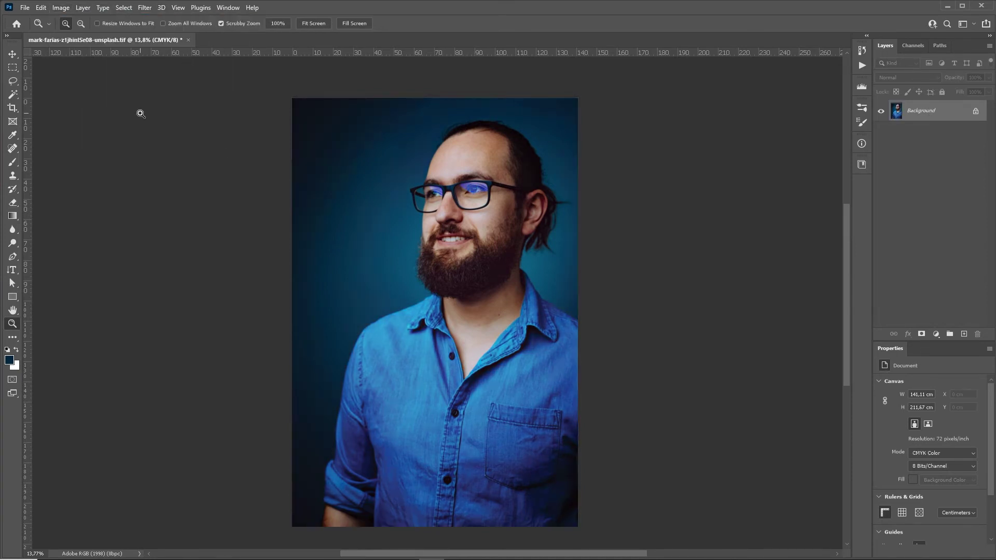
# Save a TIFF copy with a trimmed file name into Fechamento\Revista
pyautogui.hotkey('ctrl', 'alt', 's')
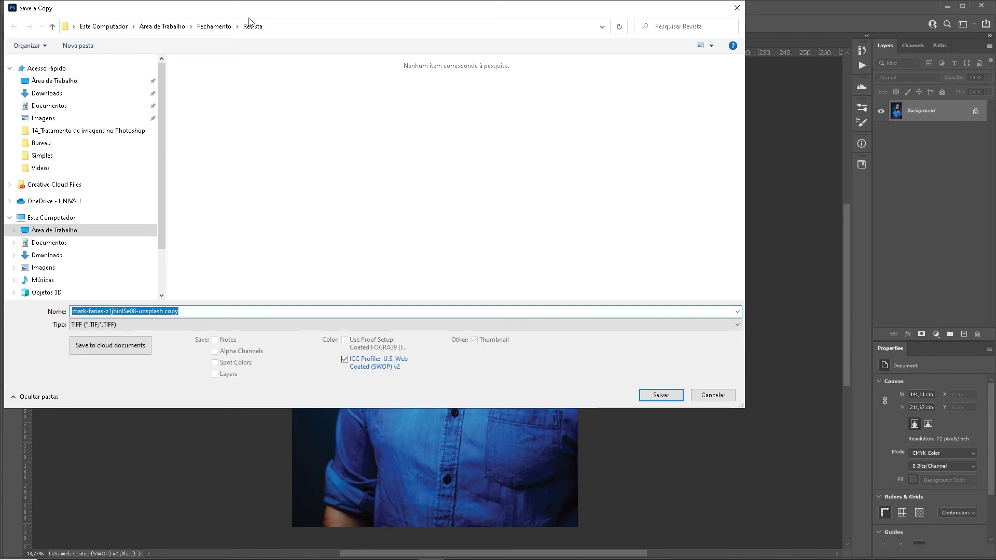
pyautogui.click(169, 28)
pyautogui.doubleClick(317, 85)
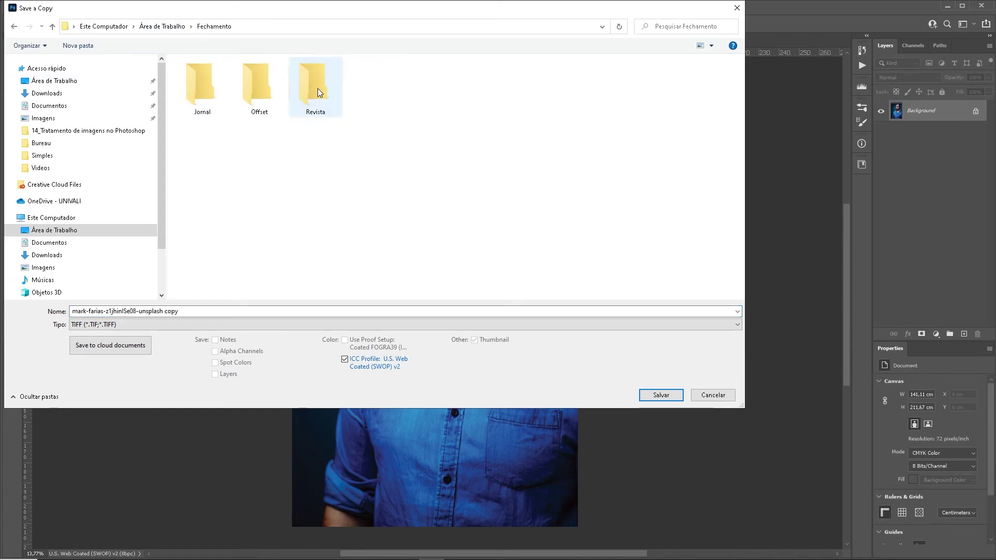
pyautogui.doubleClick(307, 80)
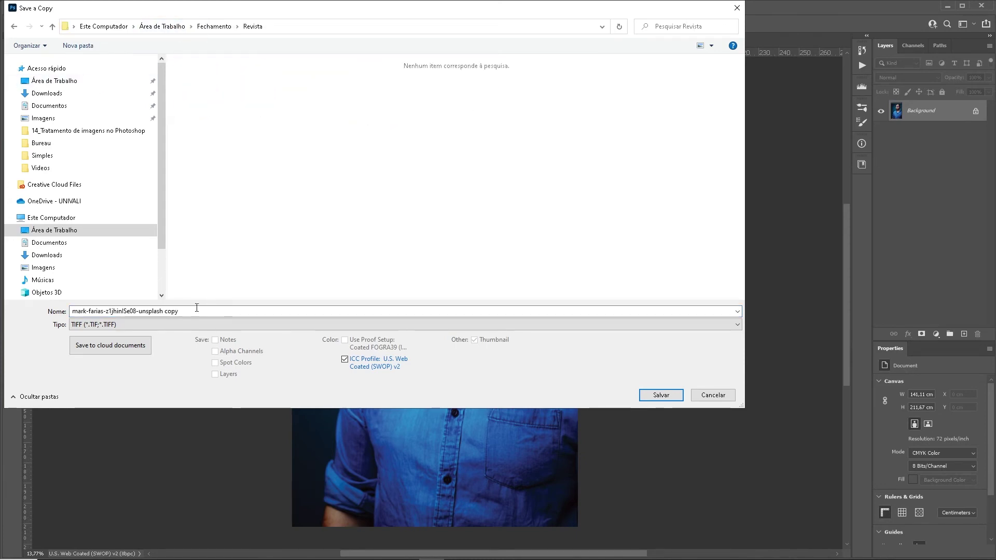
pyautogui.click(201, 311)
pyautogui.press('BackSpace')
pyautogui.press('BackSpace')
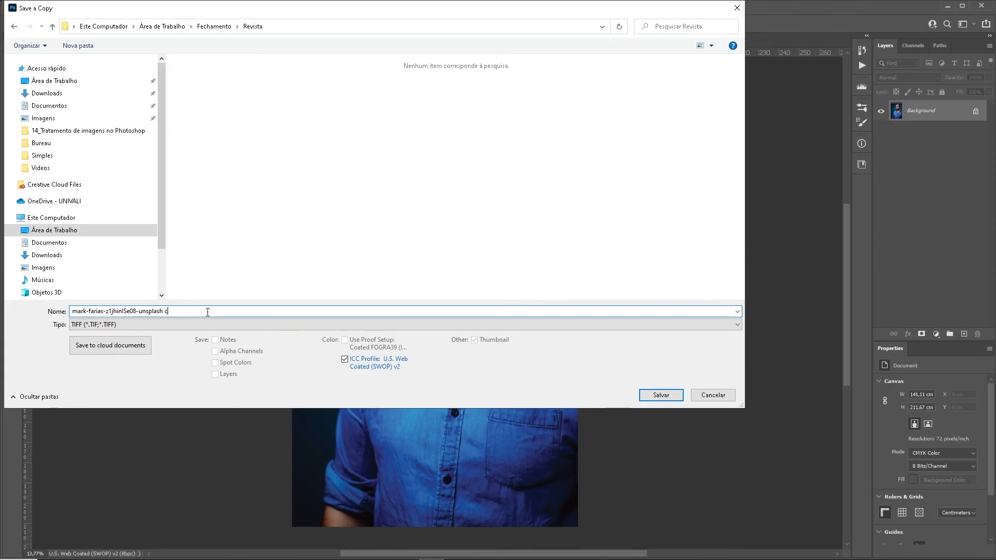
pyautogui.press('Return')
pyautogui.press('Return')
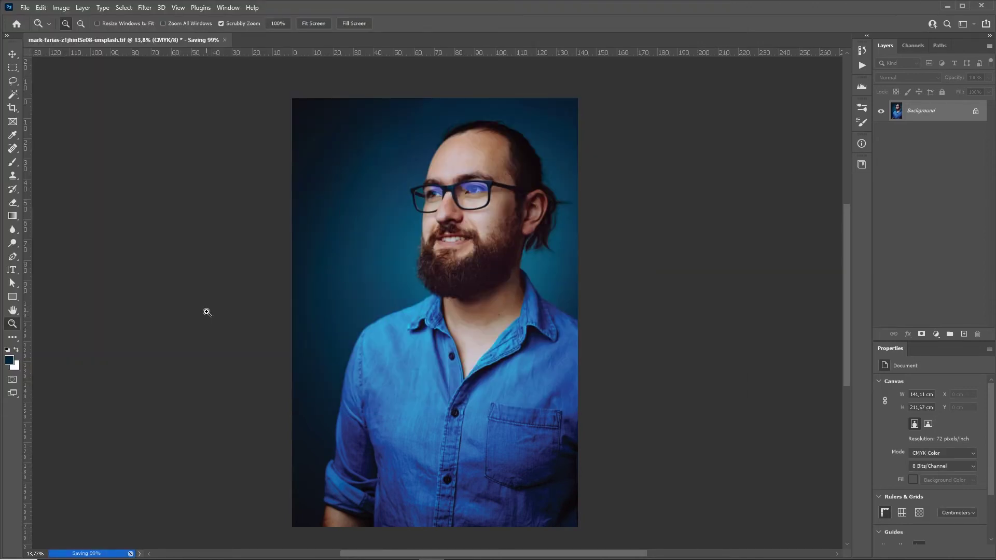
# Revert the portrait to the Layer Order history state
pyautogui.click(861, 49)
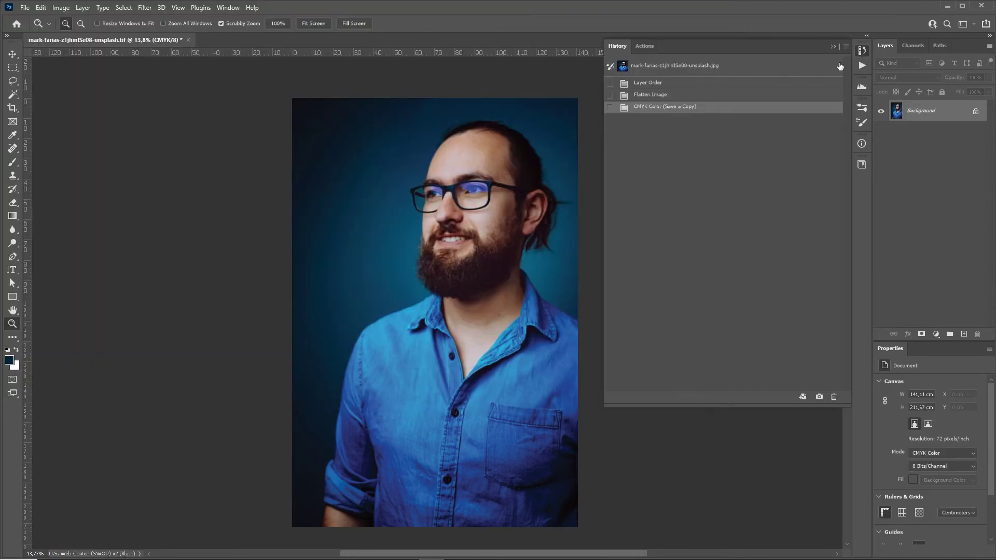
pyautogui.click(642, 84)
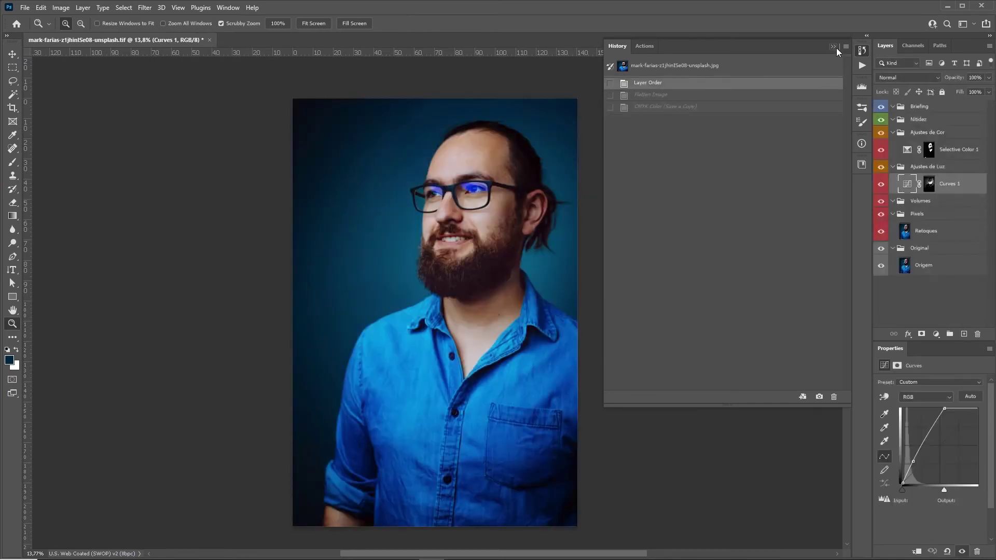
pyautogui.click(834, 47)
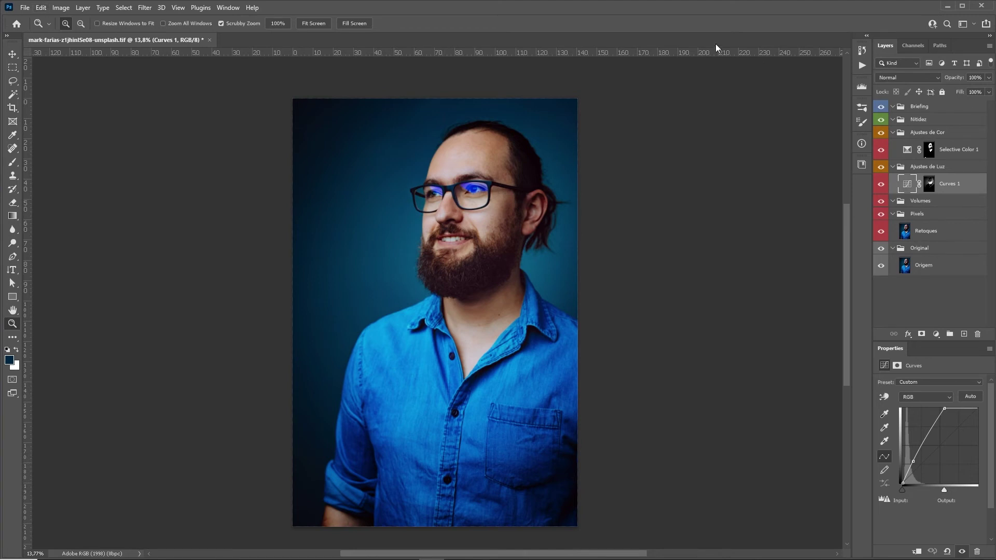
# Flatten the portrait and make Coated FOGRA39 the CMYK working space
pyautogui.click(83, 7)
pyautogui.click(83, 414)
pyautogui.click(41, 7)
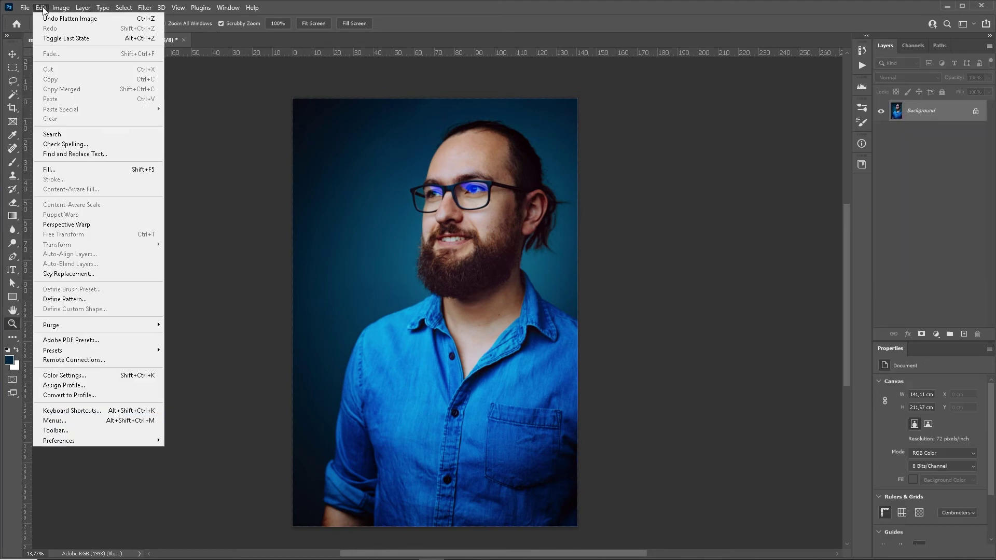
pyautogui.click(64, 375)
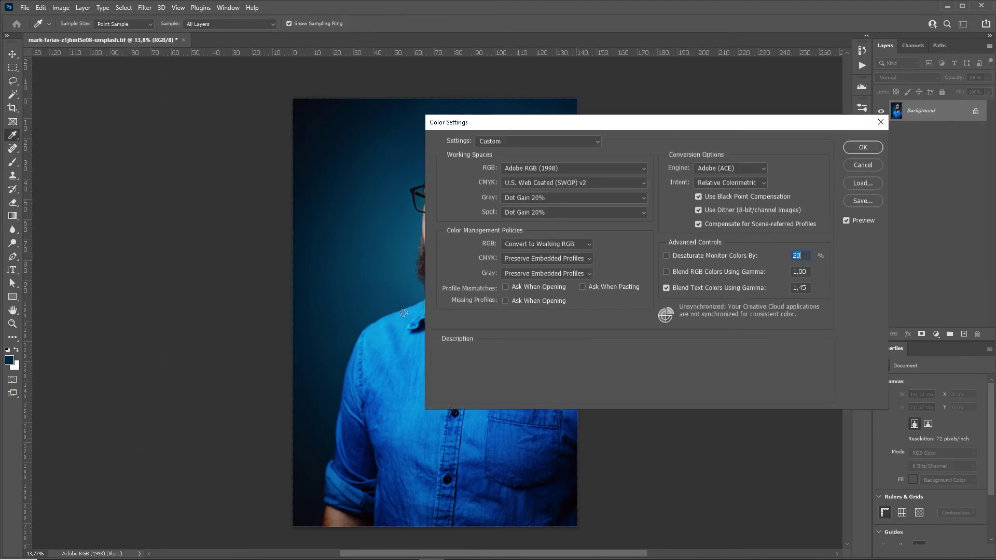
pyautogui.click(535, 183)
pyautogui.click(550, 263)
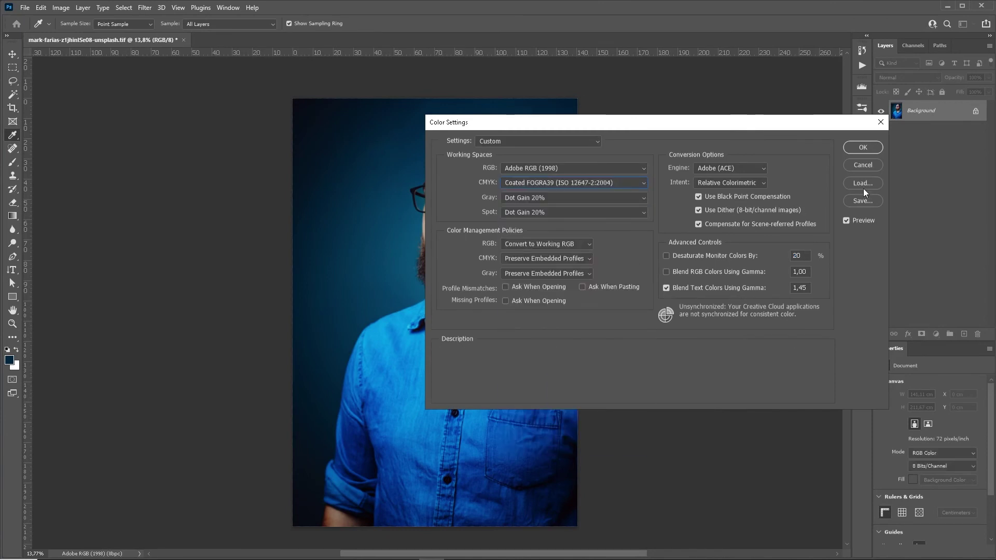
pyautogui.click(862, 147)
pyautogui.press('z')
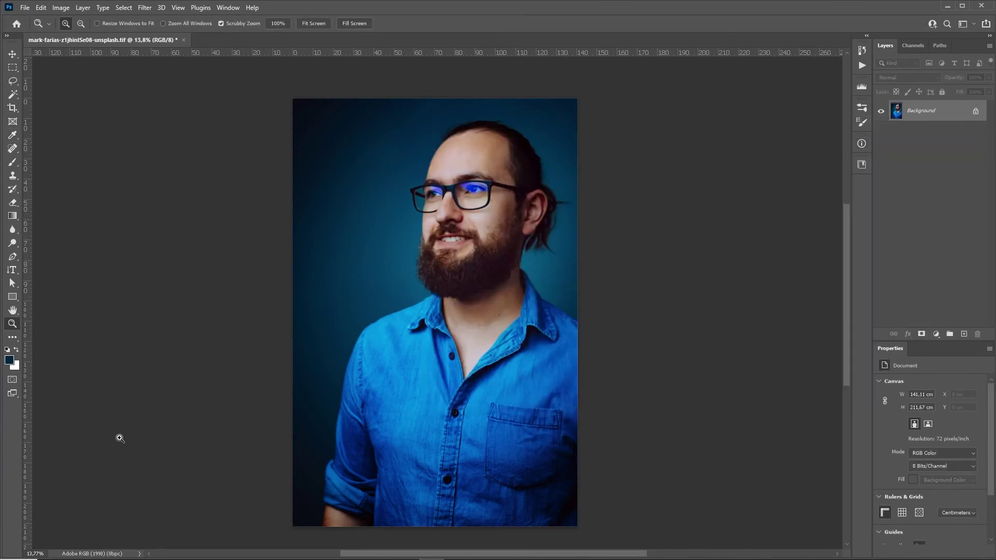
# Convert the portrait to CMYK and save an LZW TIFF copy into Fechamento\Offset
pyautogui.click(59, 8)
pyautogui.moveTo(86, 25)
pyautogui.click(184, 69)
pyautogui.hotkey('ctrl', 'alt', 's')
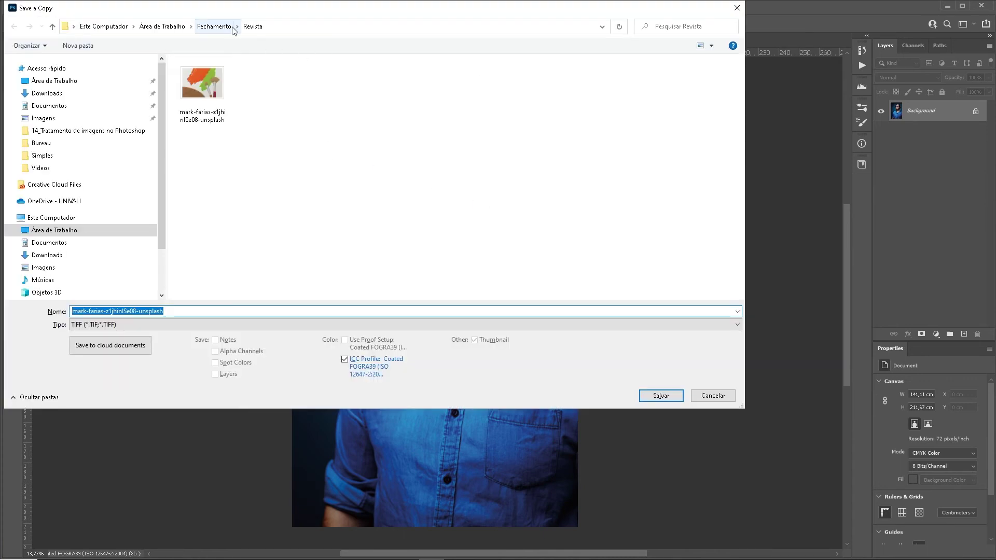
pyautogui.click(213, 26)
pyautogui.doubleClick(259, 83)
pyautogui.click(211, 311)
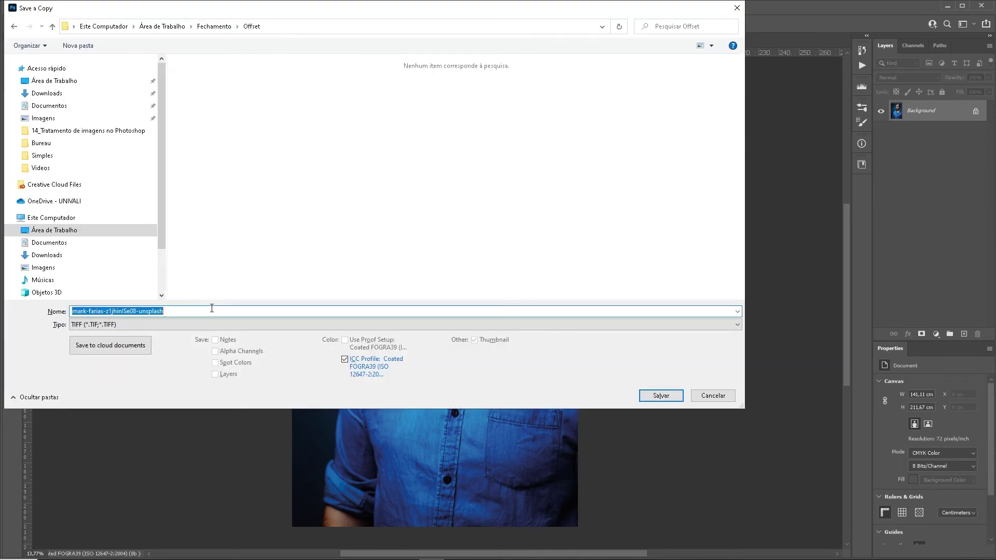
pyautogui.click(656, 397)
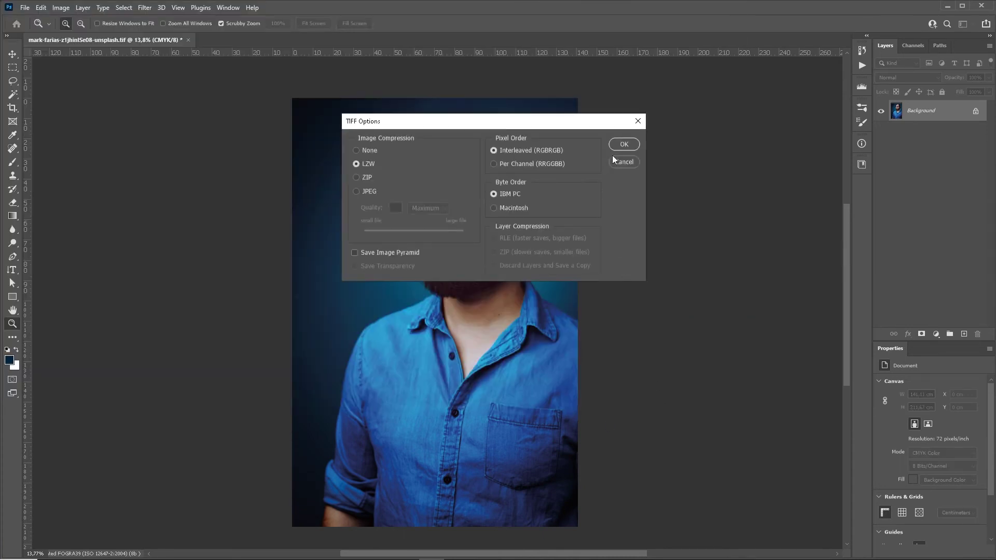
pyautogui.click(620, 145)
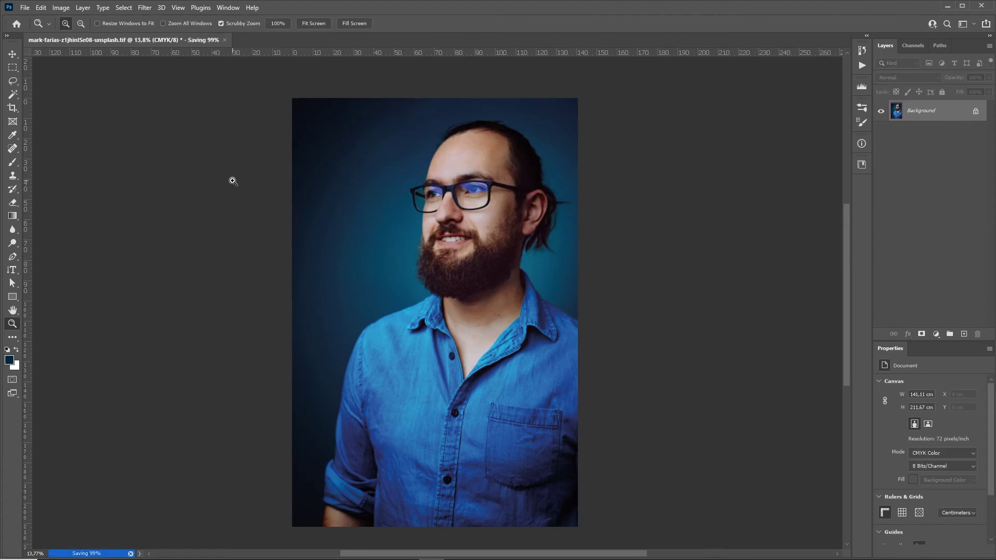
pyautogui.click(862, 51)
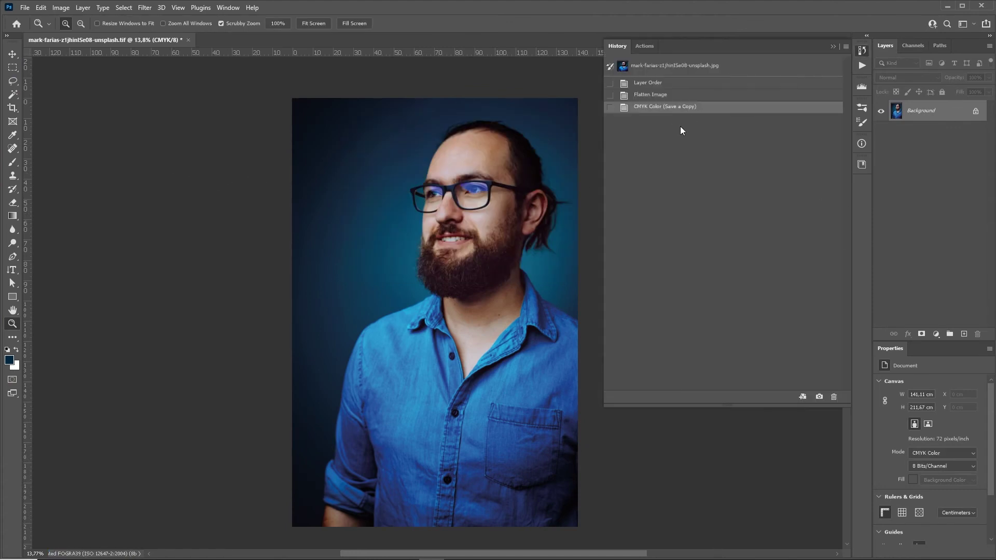
# Revert to the Layer Order state and flatten the portrait
pyautogui.click(651, 85)
pyautogui.click(83, 7)
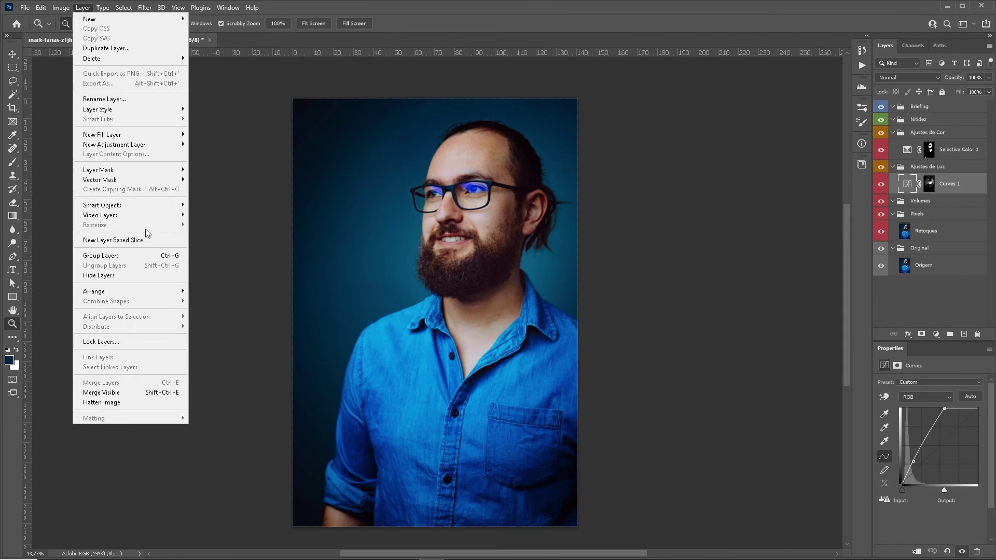
pyautogui.click(127, 407)
pyautogui.hotkey('shift', 'ctrl', 'k')
pyautogui.press('Escape')
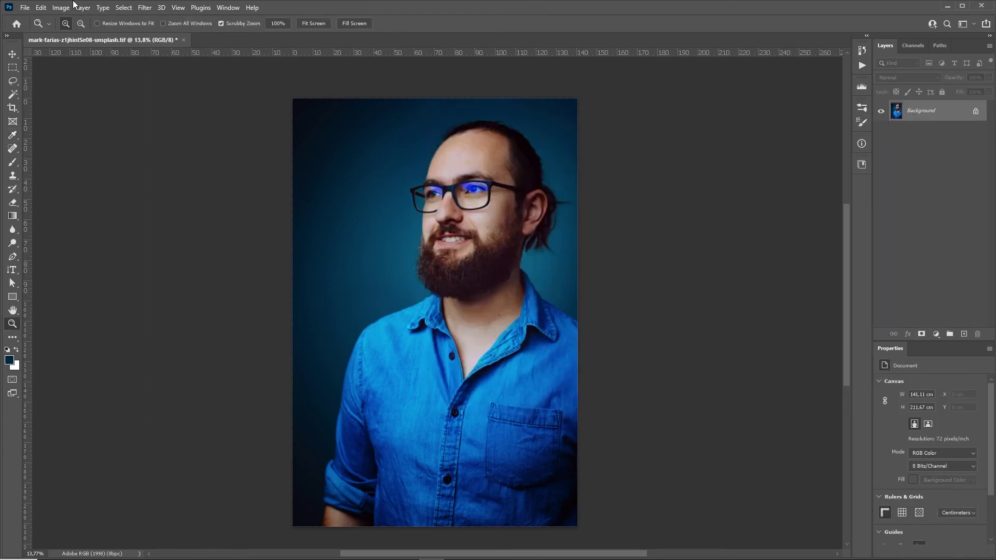
# Convert the portrait to sRGB IEC61966-2.1 and bring up Save a Copy
pyautogui.click(41, 7)
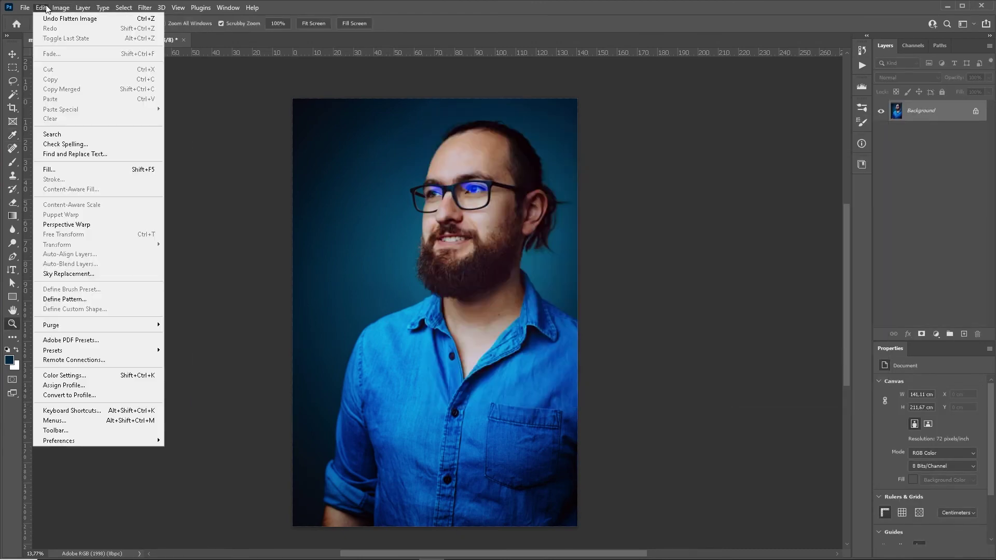
pyautogui.click(61, 395)
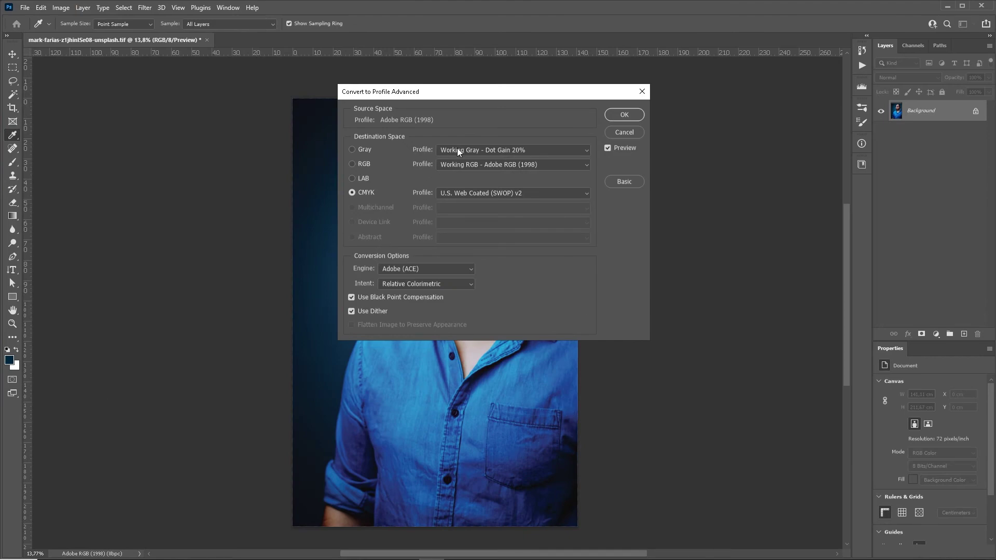
pyautogui.click(460, 164)
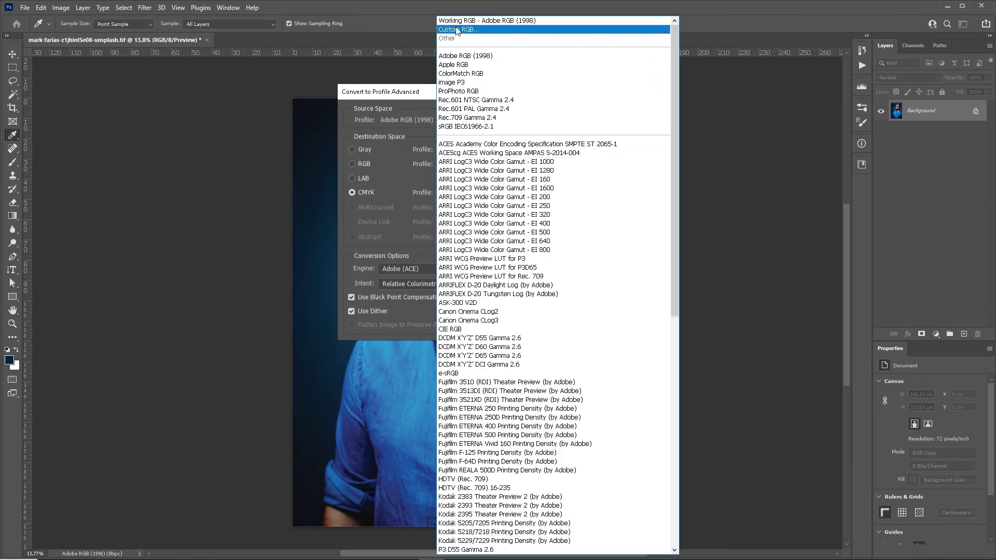
pyautogui.click(459, 127)
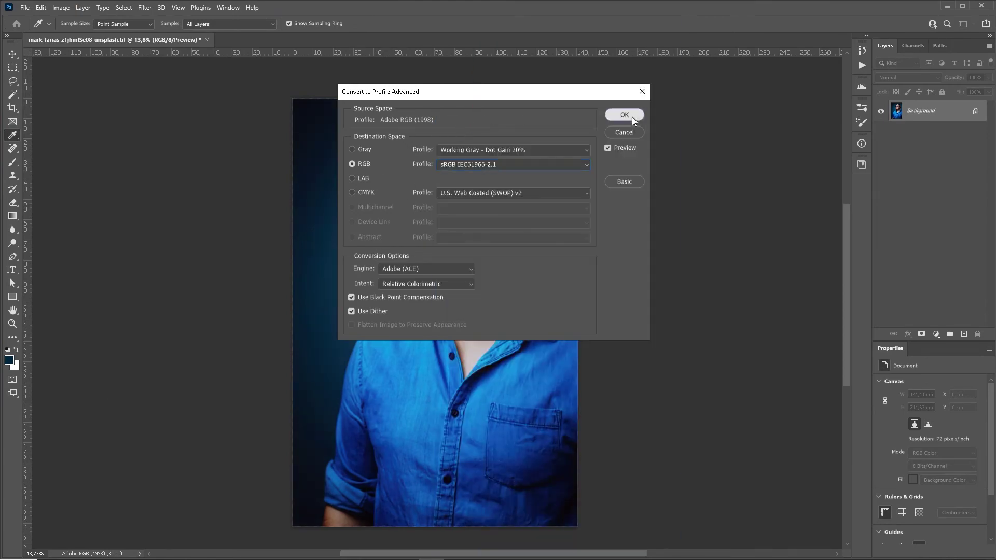
pyautogui.click(632, 117)
pyautogui.press('z')
pyautogui.hotkey('ctrl', 'alt', 's')
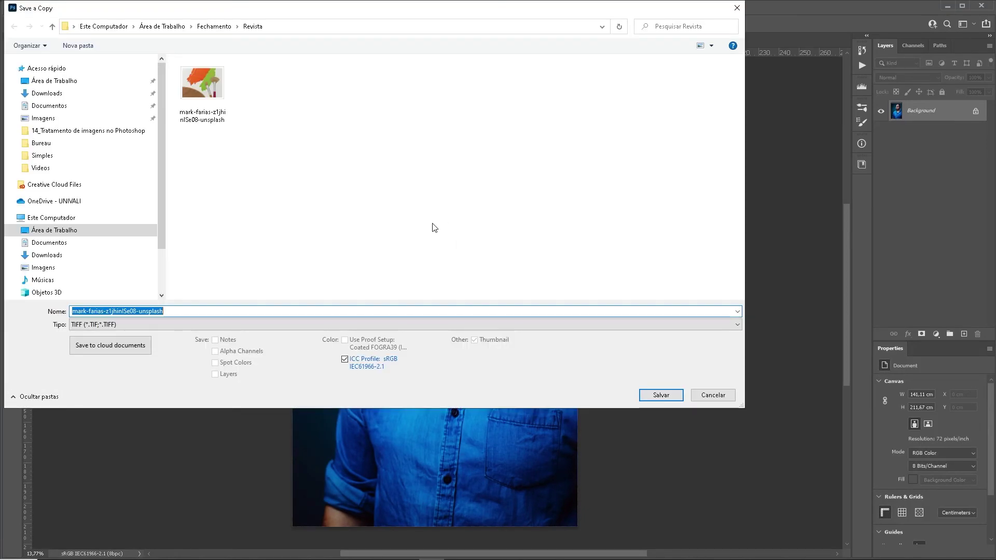
# Create a new WEB folder inside Fechamento and open it
pyautogui.click(213, 25)
pyautogui.rightClick(294, 140)
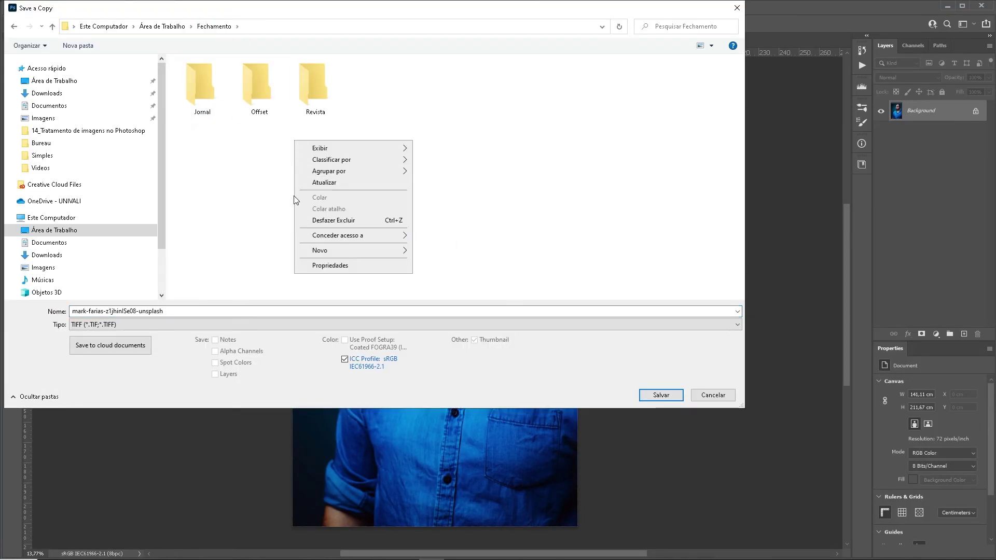
pyautogui.click(453, 253)
pyautogui.write('WEB')
pyautogui.press('Return')
pyautogui.press('Return')
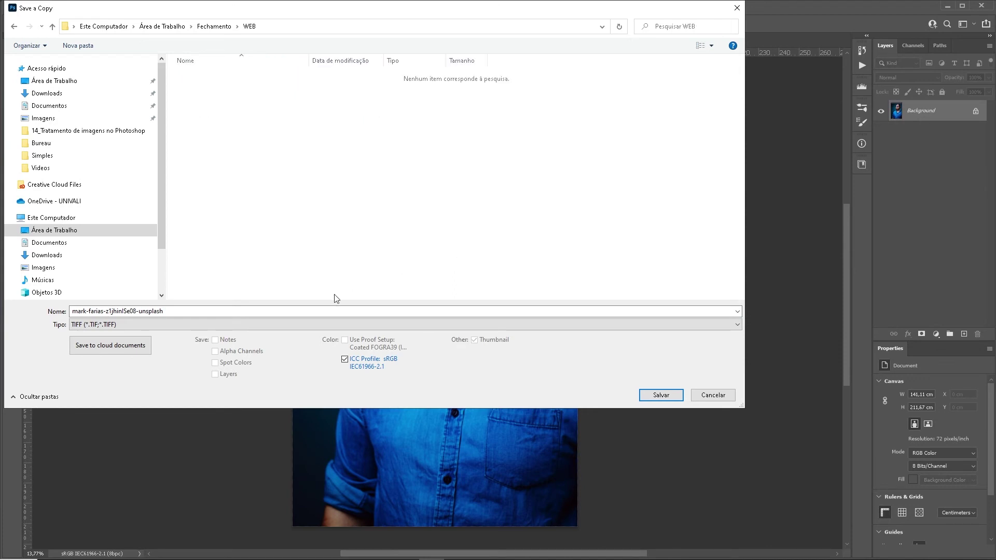
# Save the portrait copy as a JPEG at quality 8
pyautogui.click(164, 325)
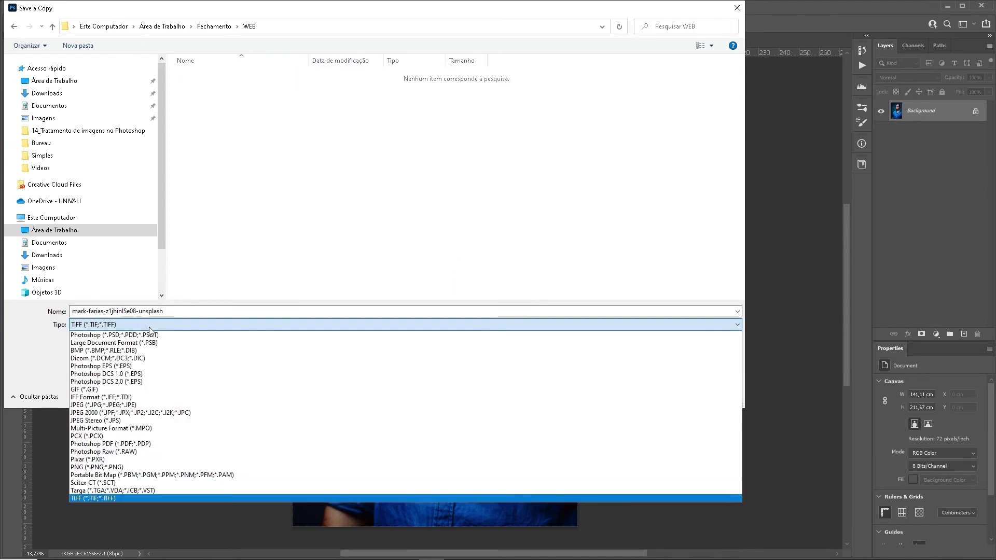
pyautogui.click(88, 404)
pyautogui.click(661, 395)
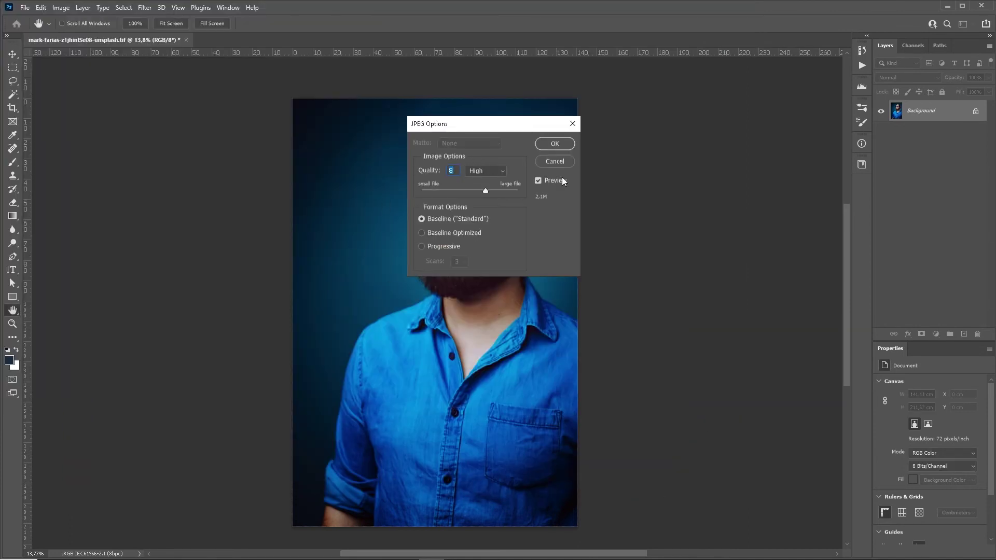
pyautogui.click(554, 143)
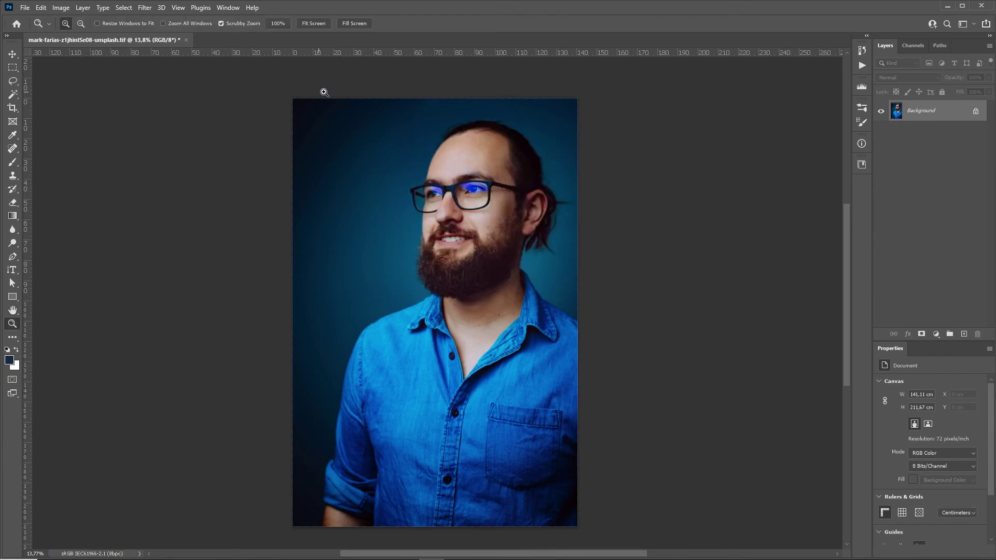
pyautogui.hotkey('alt', 'Tab')
pyautogui.hotkey('alt', 'Tab')
pyautogui.hotkey('alt', 'Tab')
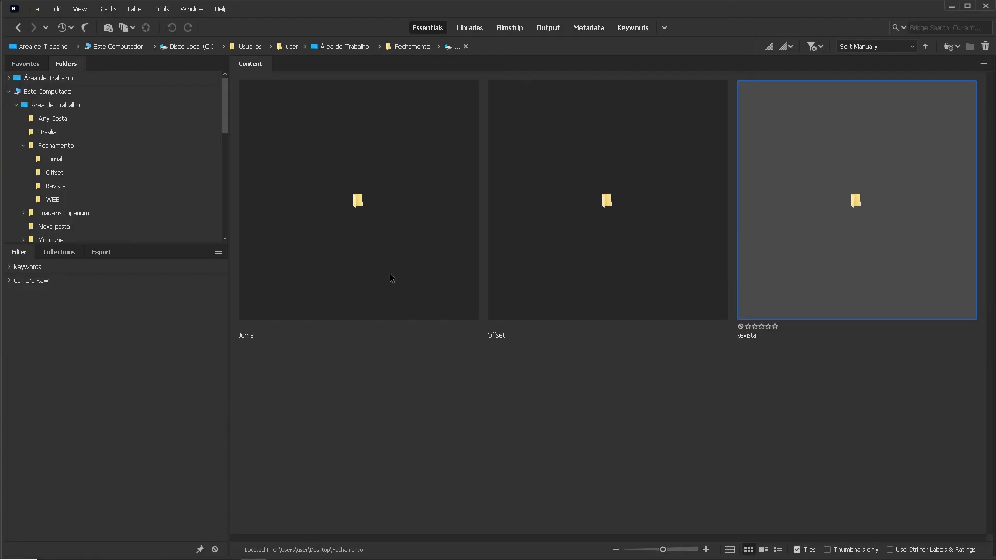
# Show Fechamento's contents filtered to the TIFF and JPEG images
pyautogui.click(61, 146)
pyautogui.click(80, 9)
pyautogui.click(115, 173)
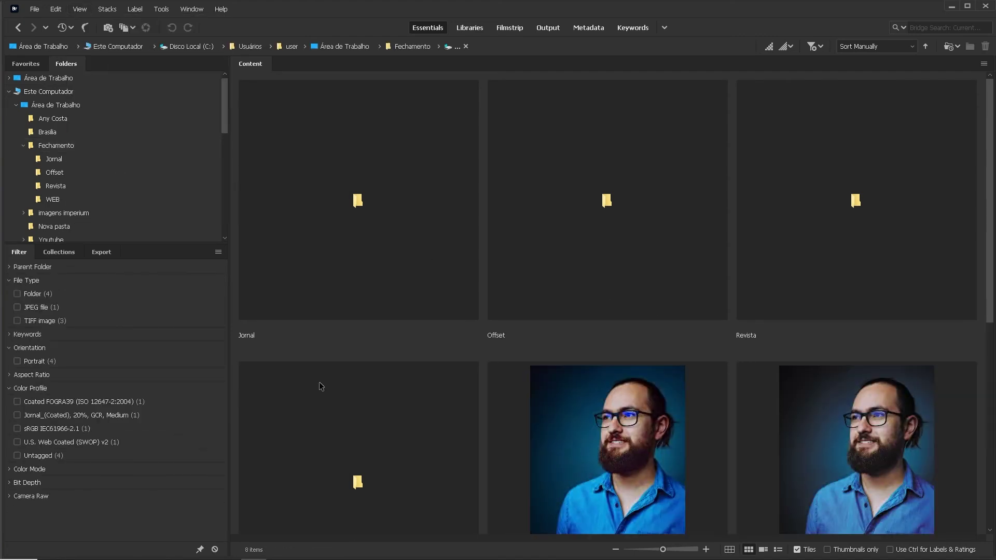
pyautogui.click(39, 320)
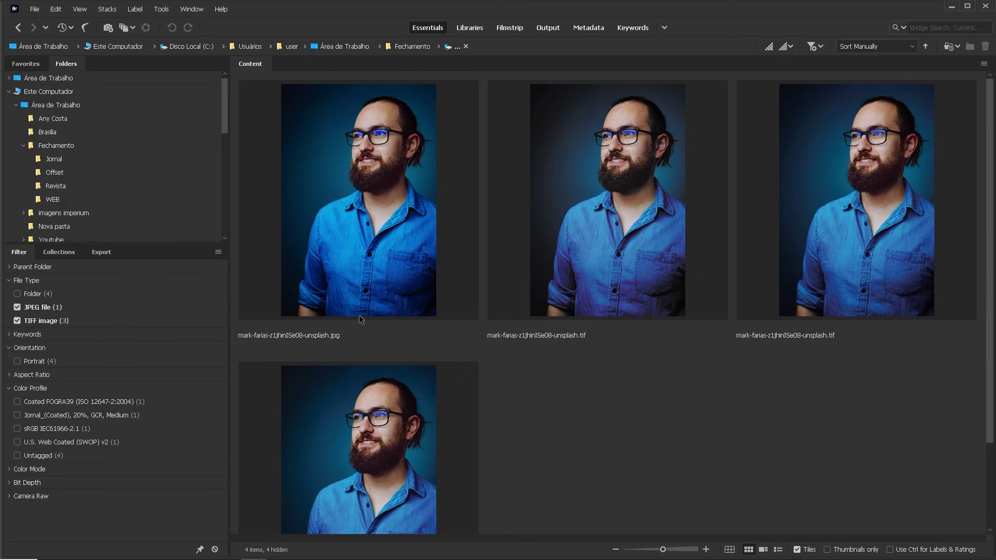
# Select the JPEG and both TIFF versions and open them in Photoshop
pyautogui.click(851, 202)
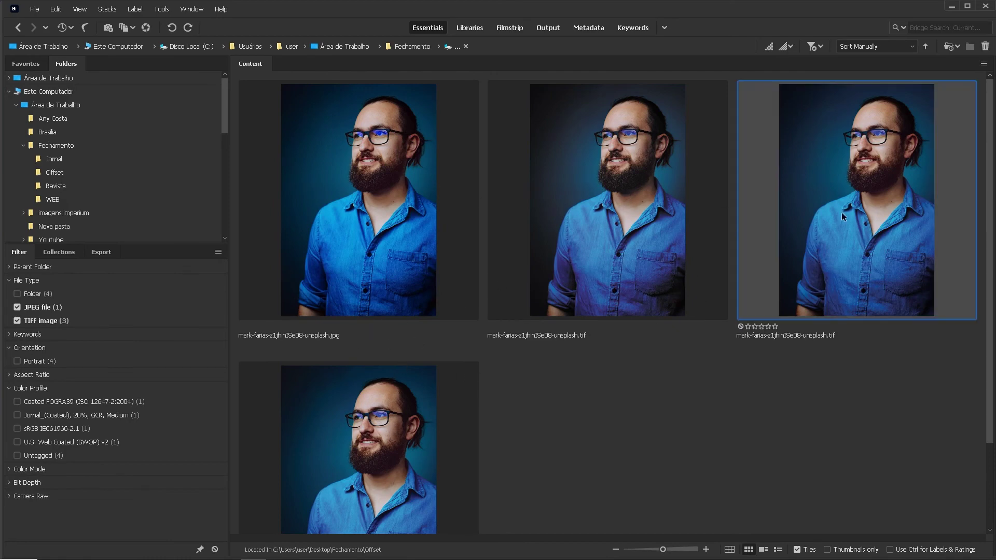
pyautogui.keyDown('ctrl'); pyautogui.click(657, 236); pyautogui.keyUp('ctrl')
pyautogui.keyDown('ctrl'); pyautogui.click(406, 224); pyautogui.keyUp('ctrl')
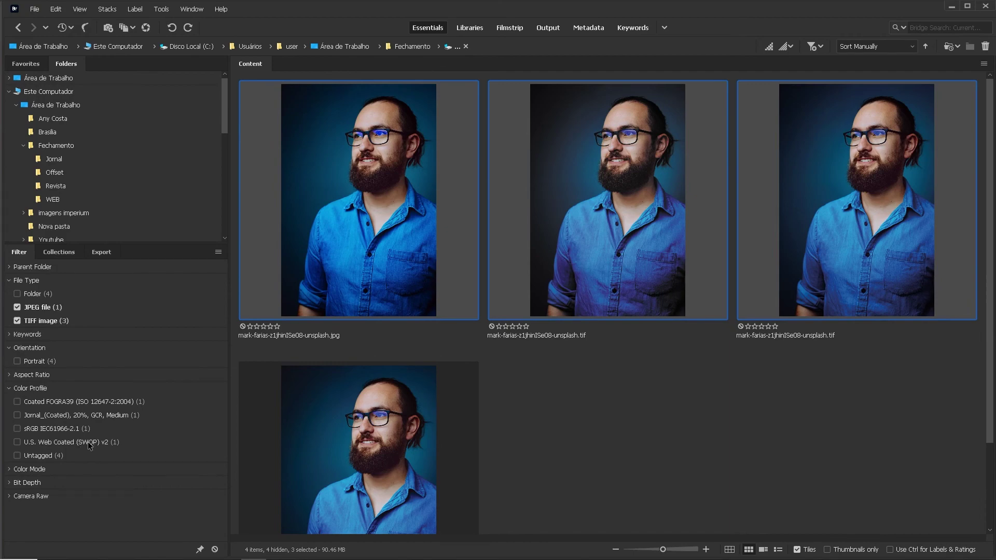
pyautogui.doubleClick(578, 272)
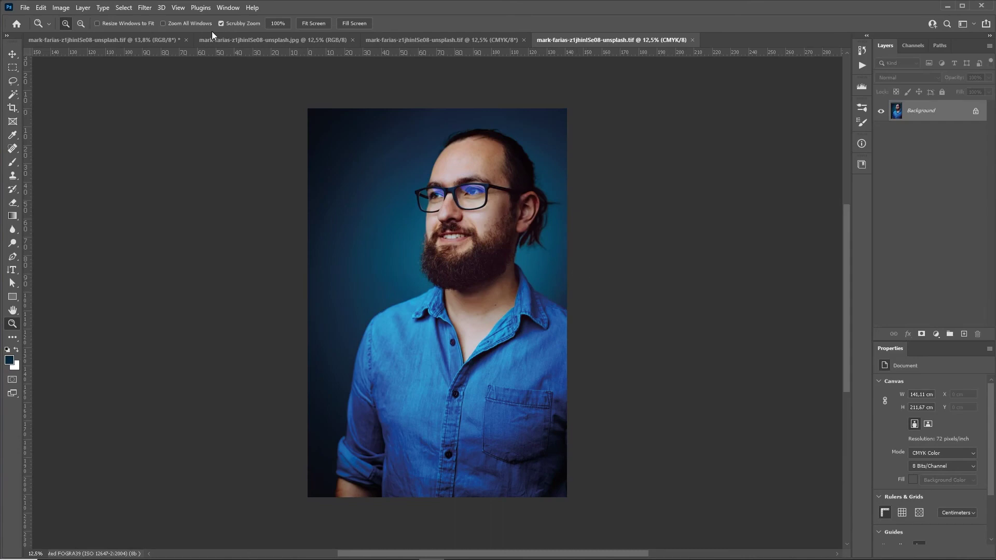
# Tile the three versions 3-up and zoom all of them to the beard at 33.3%
pyautogui.click(227, 8)
pyautogui.moveTo(257, 19)
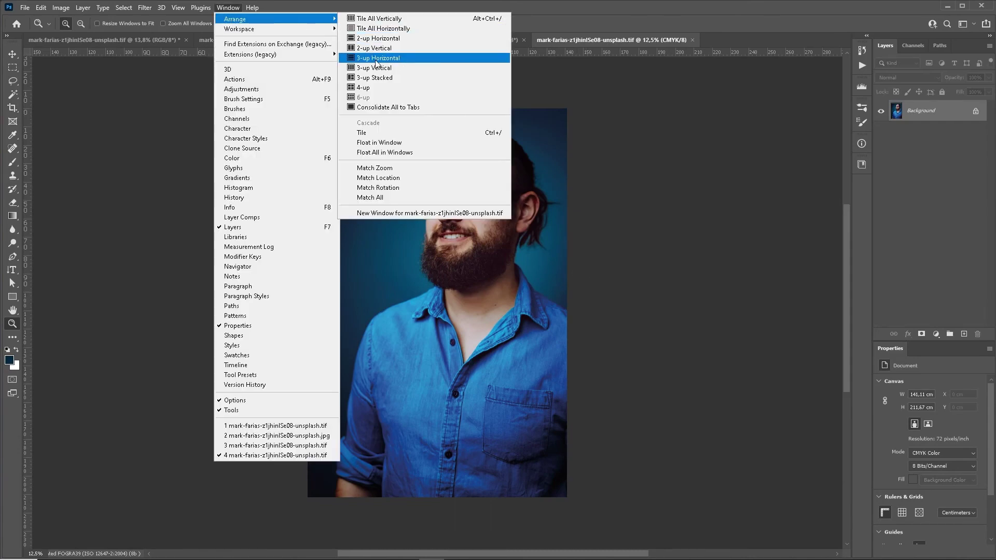
pyautogui.click(376, 78)
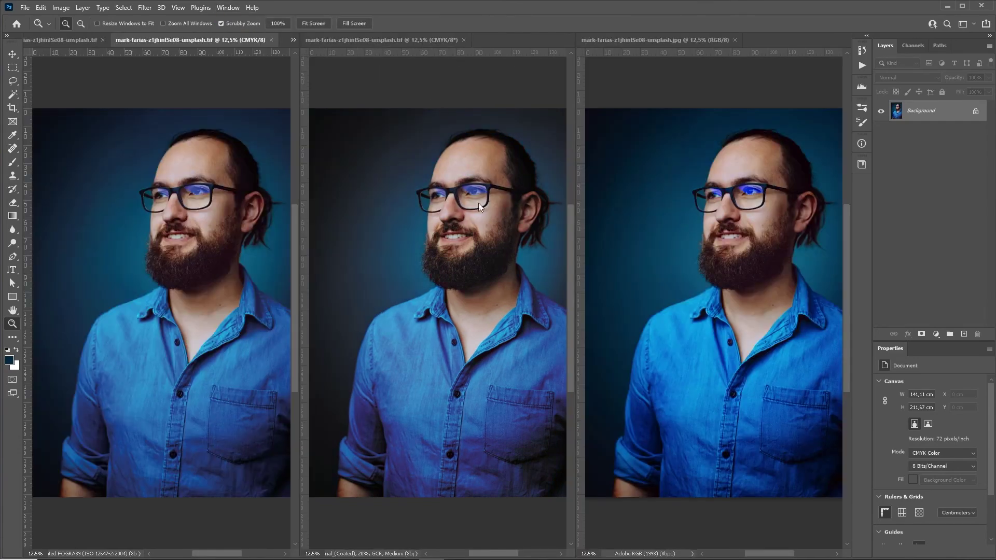
pyautogui.click(767, 273)
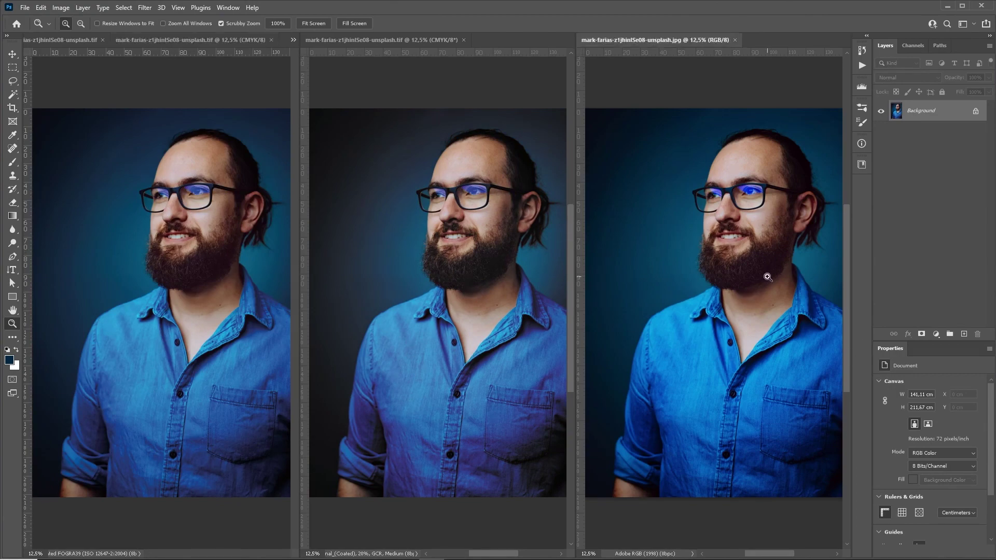
pyautogui.keyDown('alt'); pyautogui.keyDown('shift'); pyautogui.click(762, 271); pyautogui.keyUp('shift'); pyautogui.keyUp('alt')
pyautogui.keyDown('shift'); pyautogui.click(761, 268); pyautogui.keyUp('shift')
pyautogui.keyDown('shift'); pyautogui.click(761, 267); pyautogui.keyUp('shift')
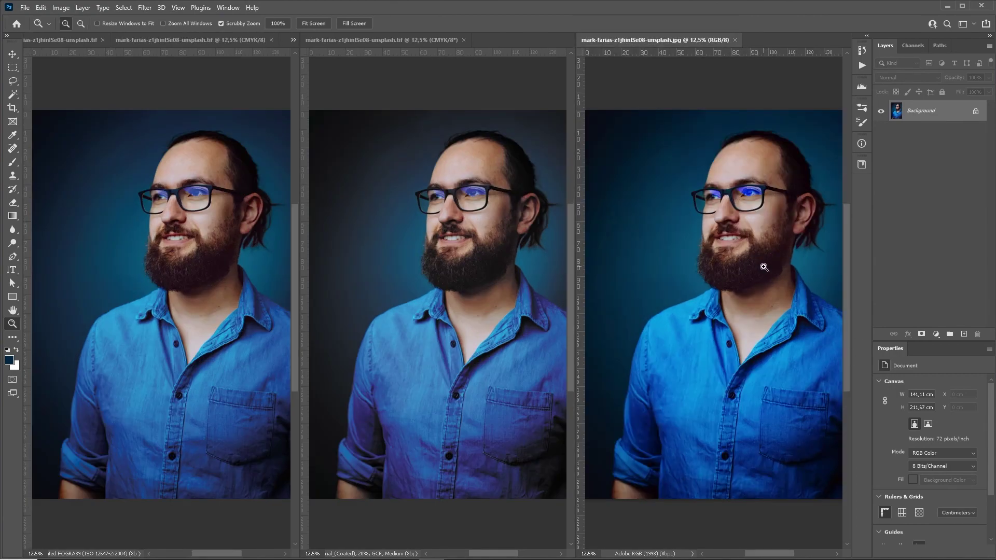
pyautogui.keyDown('shift'); pyautogui.click(762, 267); pyautogui.keyUp('shift')
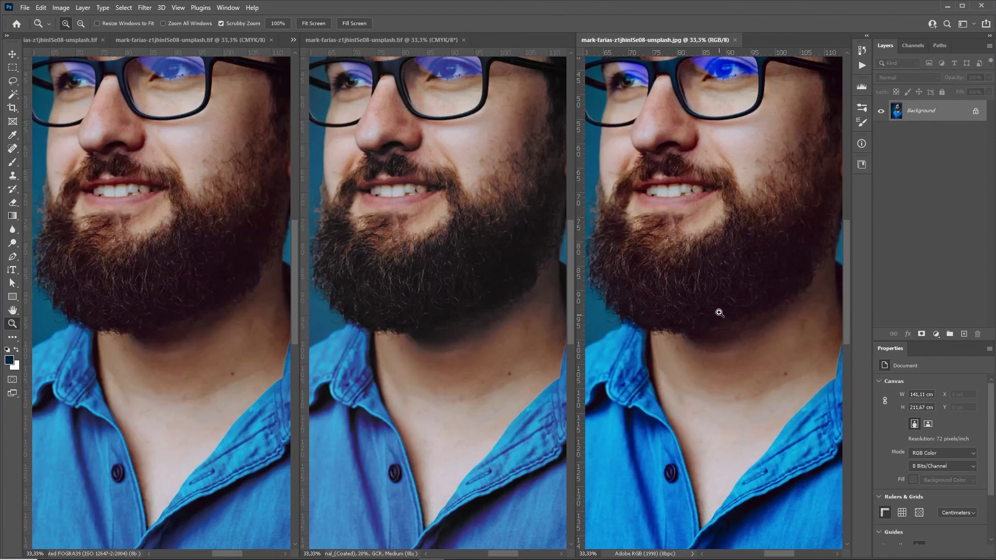
pyautogui.press('i')
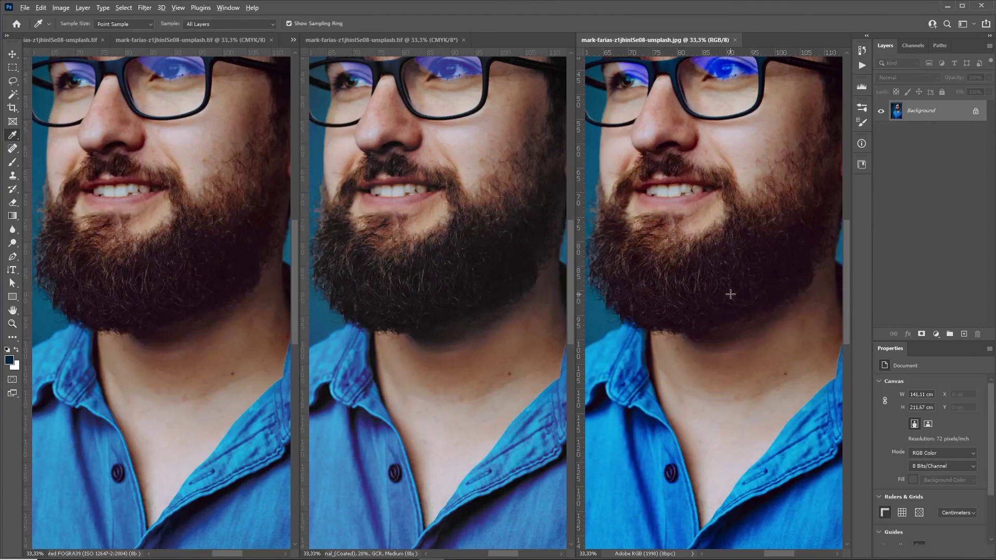
# Add beard samplers reading Total Ink: 296% on the JPEG, 227% on Jornal
pyautogui.keyDown('shift'); pyautogui.click(738, 290); pyautogui.keyUp('shift')
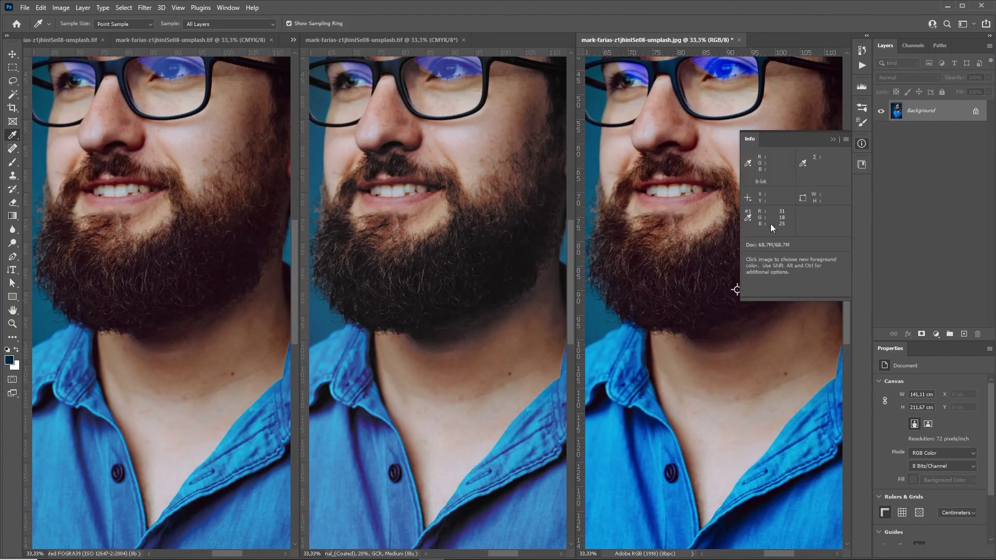
pyautogui.click(748, 221)
pyautogui.click(768, 310)
pyautogui.click(458, 284)
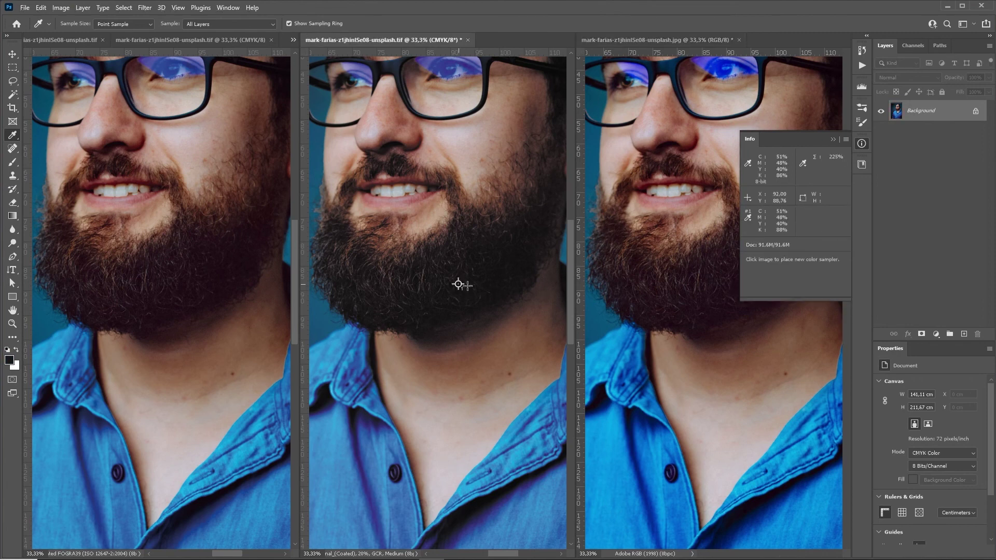
pyautogui.click(748, 218)
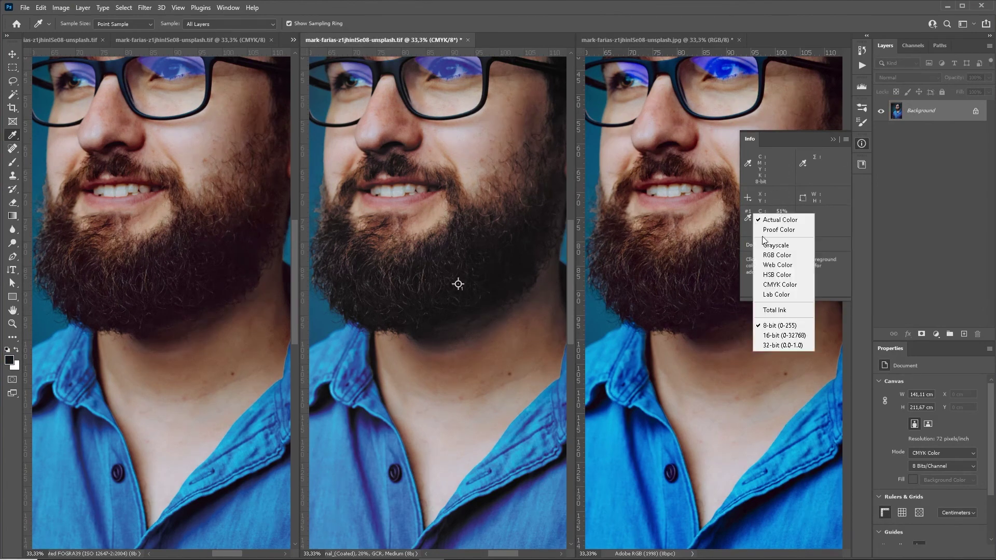
pyautogui.click(774, 310)
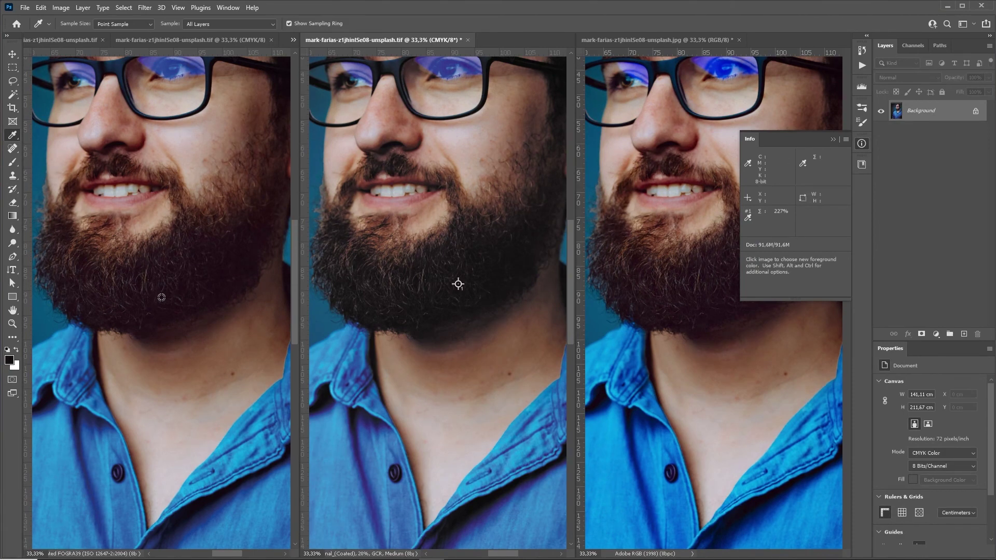
# Sample the FOGRA39 beard at 290% total ink, then hide all panels
pyautogui.click(161, 296)
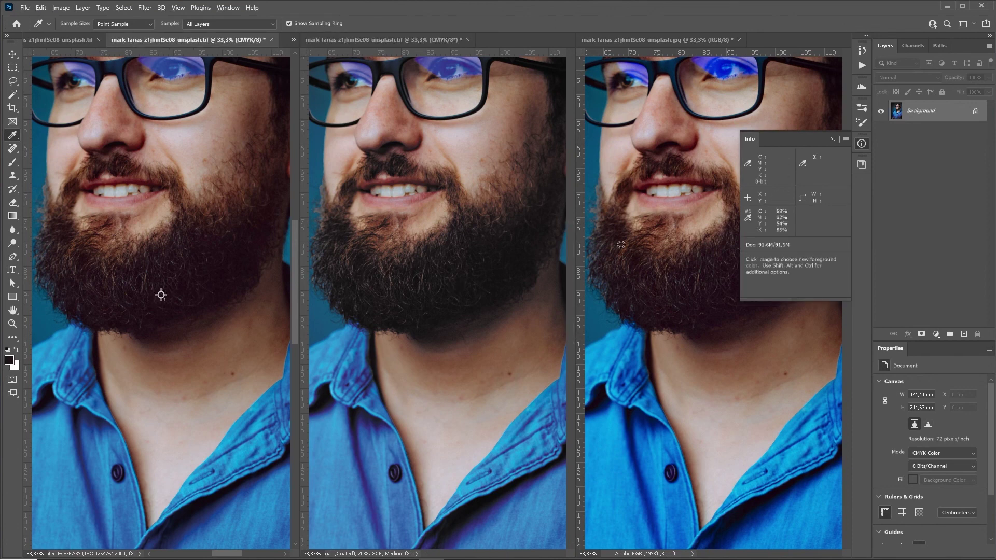
pyautogui.click(752, 218)
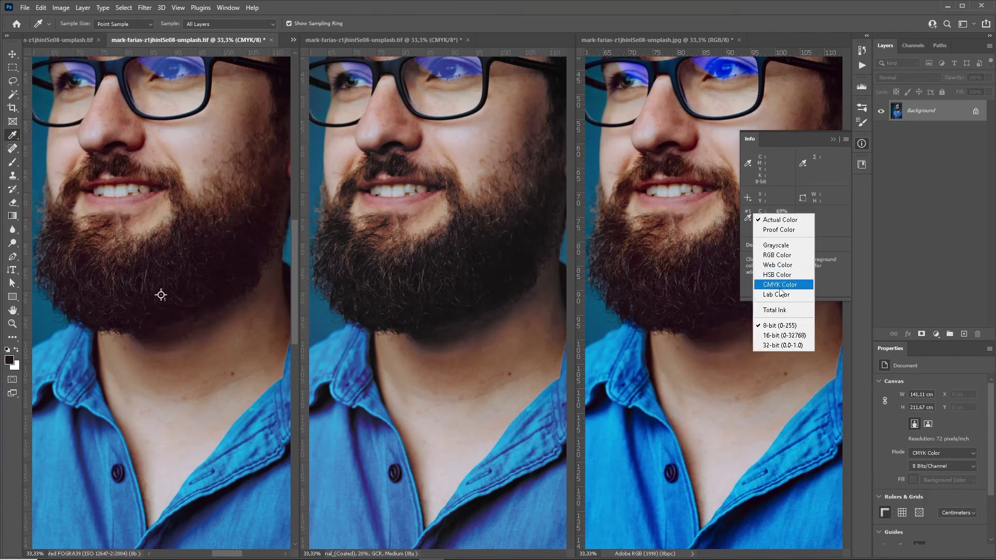
pyautogui.click(778, 319)
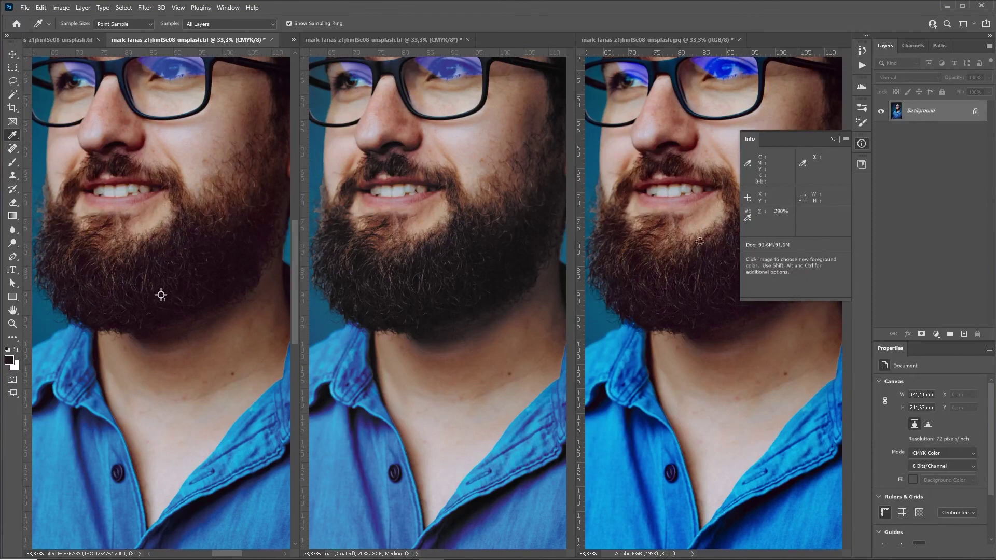
pyautogui.press('v')
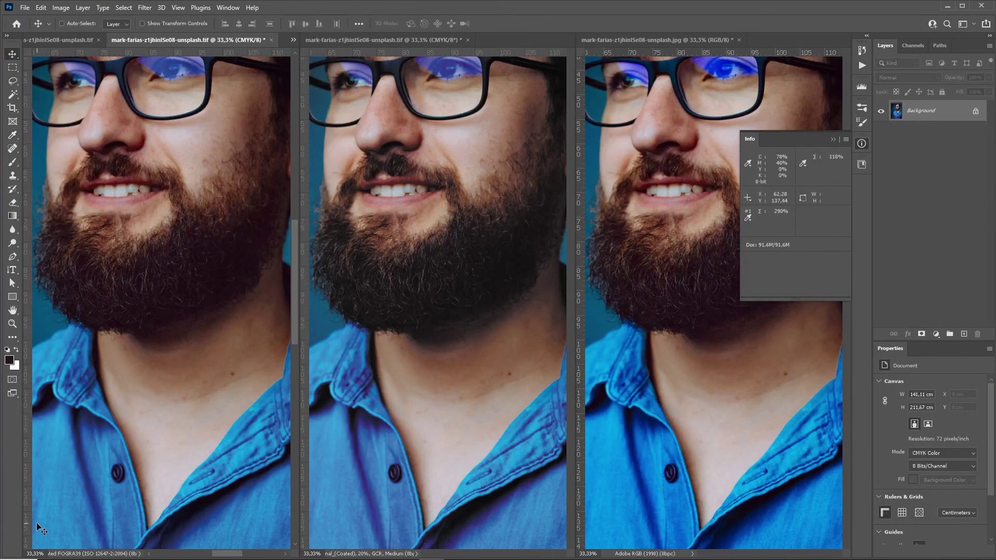
pyautogui.click(646, 436)
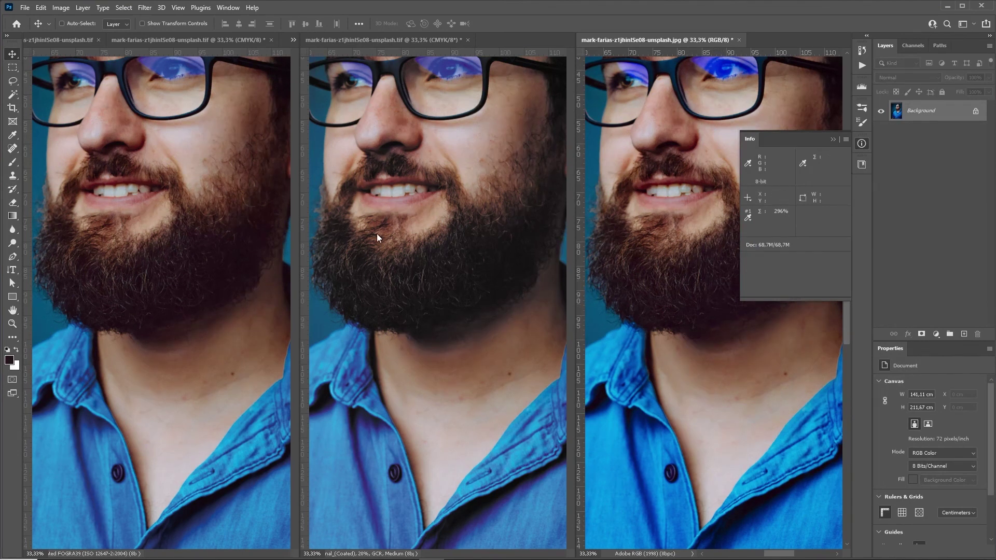
pyautogui.press('Tab')
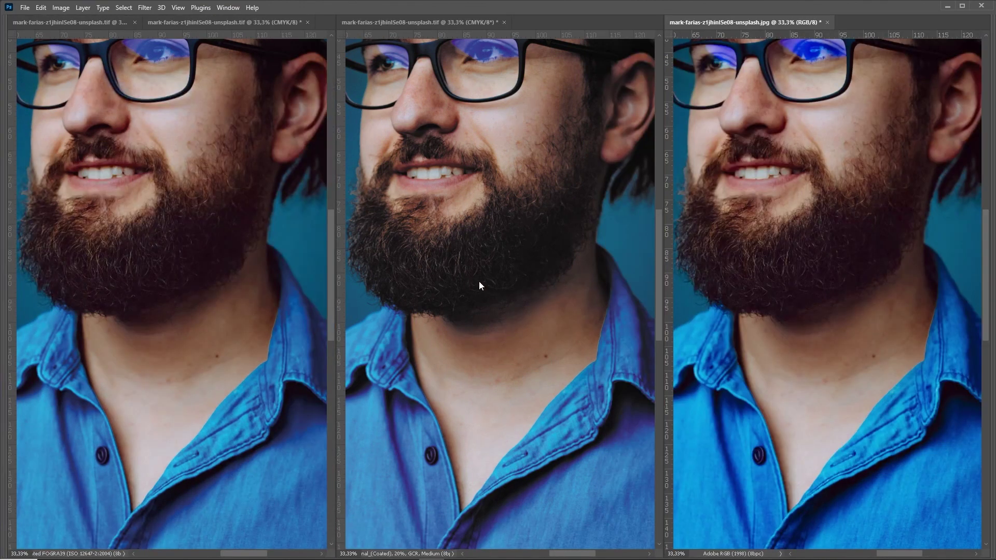
# Pan the middle and left portraits to show the forehead and hair
pyautogui.click(480, 284)
pyautogui.moveTo(507, 296); pyautogui.dragTo(538, 318)
pyautogui.click(213, 207)
pyautogui.moveTo(213, 207)
pyautogui.mouseDown()
pyautogui.moveTo(218, 232)
pyautogui.moveTo(256, 238)
pyautogui.mouseUp()
pyautogui.click(497, 204)
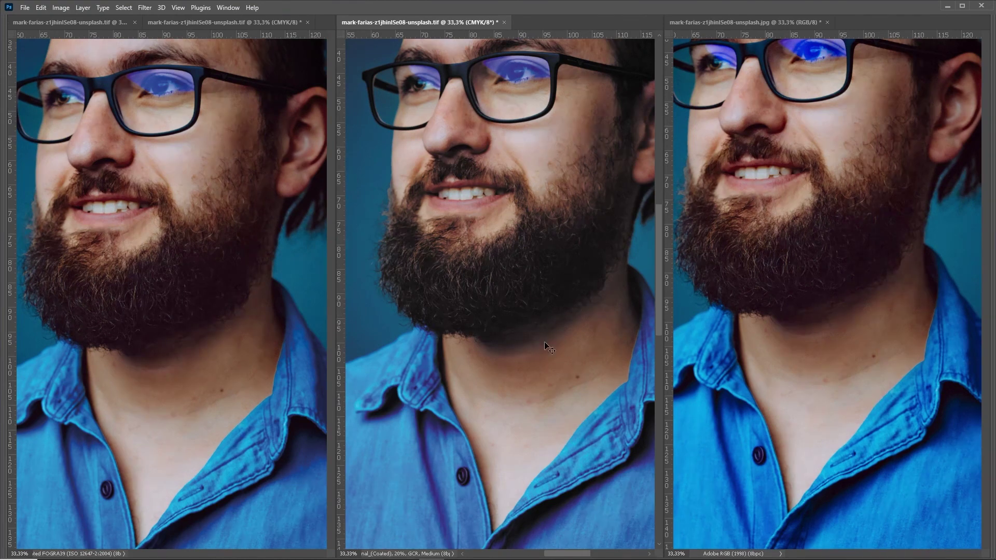
pyautogui.moveTo(543, 266)
pyautogui.mouseDown()
pyautogui.moveTo(475, 338)
pyautogui.moveTo(516, 254)
pyautogui.mouseUp()
pyautogui.scroll(-5, 516, 254)
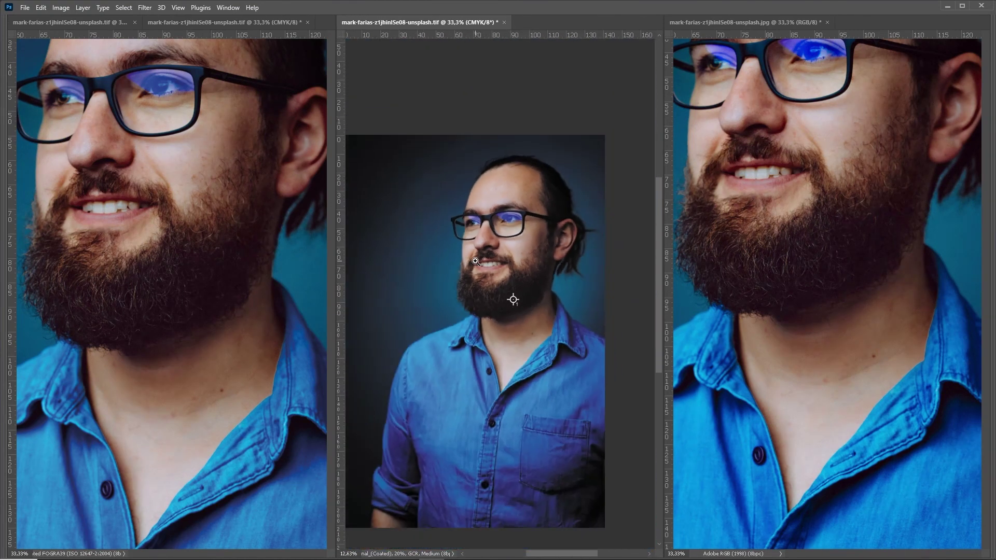
# Reframe all three portraits, zooming the left one out to show the whole face
pyautogui.click(823, 283)
pyautogui.scroll(-5, 823, 283)
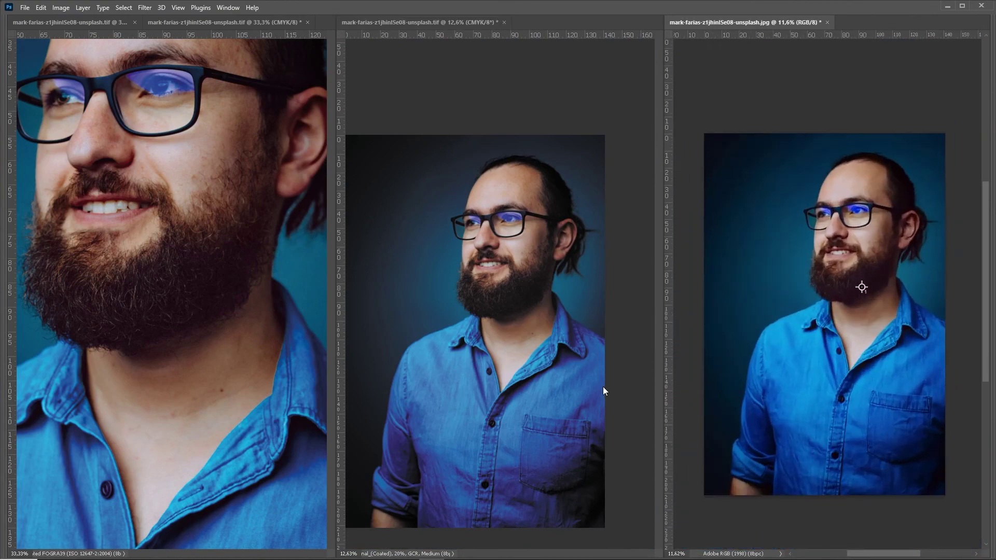
pyautogui.click(581, 335)
pyautogui.moveTo(506, 309)
pyautogui.mouseDown()
pyautogui.moveTo(509, 297)
pyautogui.moveTo(558, 348)
pyautogui.mouseUp()
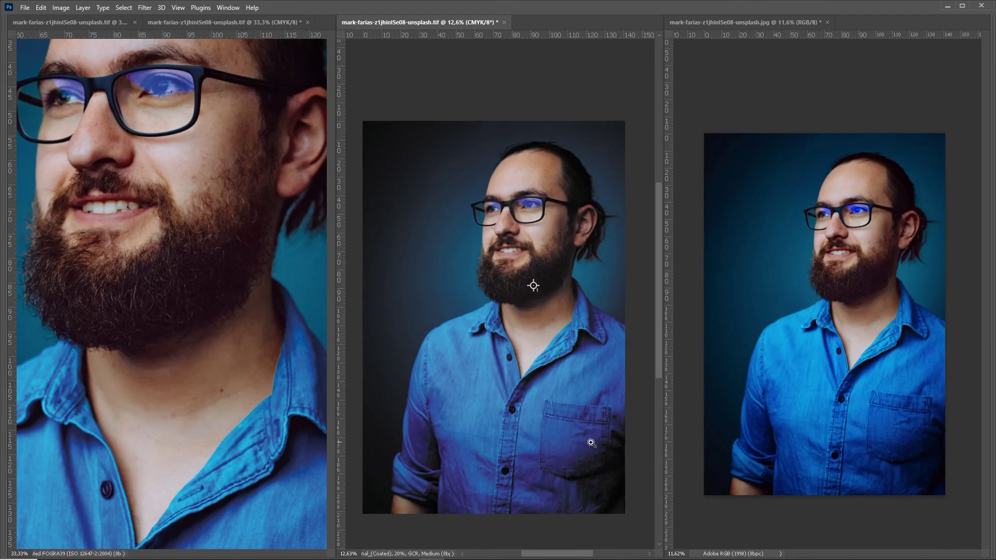
pyautogui.moveTo(149, 309); pyautogui.dragTo(114, 311)
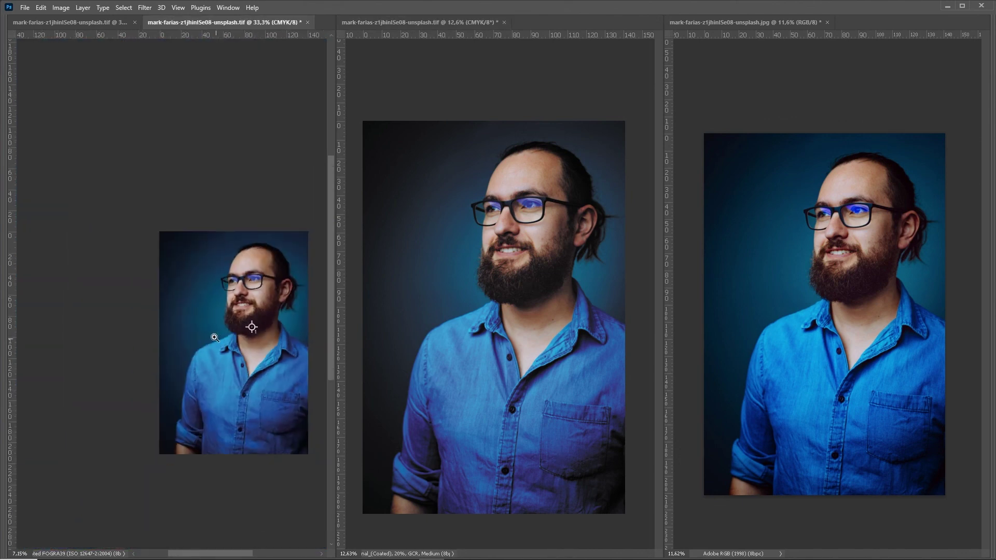
pyautogui.moveTo(207, 291); pyautogui.dragTo(240, 260)
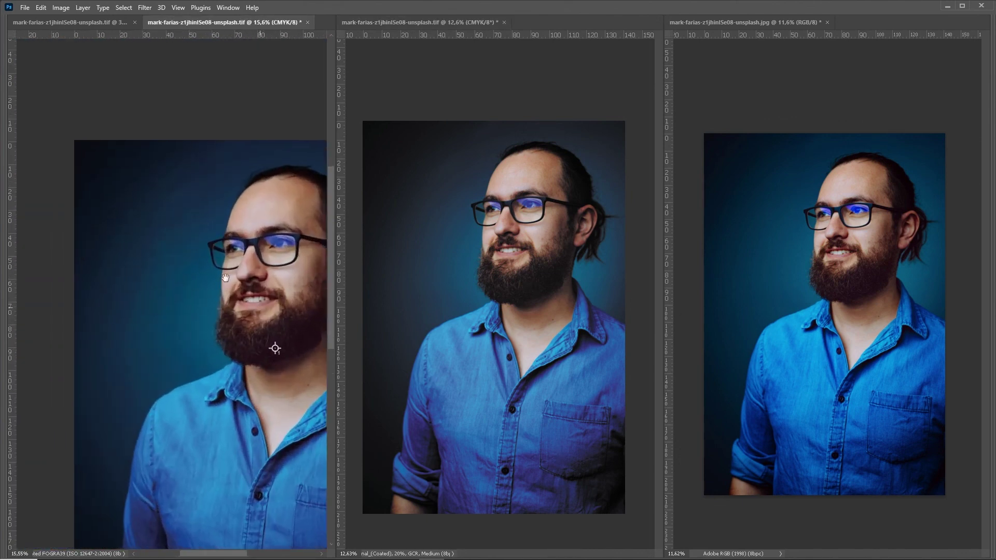
pyautogui.moveTo(248, 265); pyautogui.dragTo(217, 275)
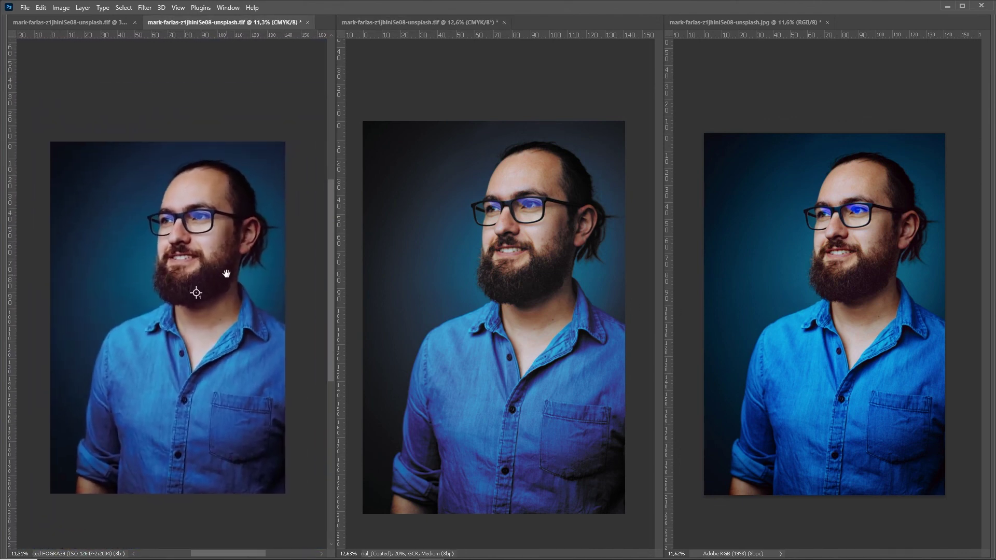